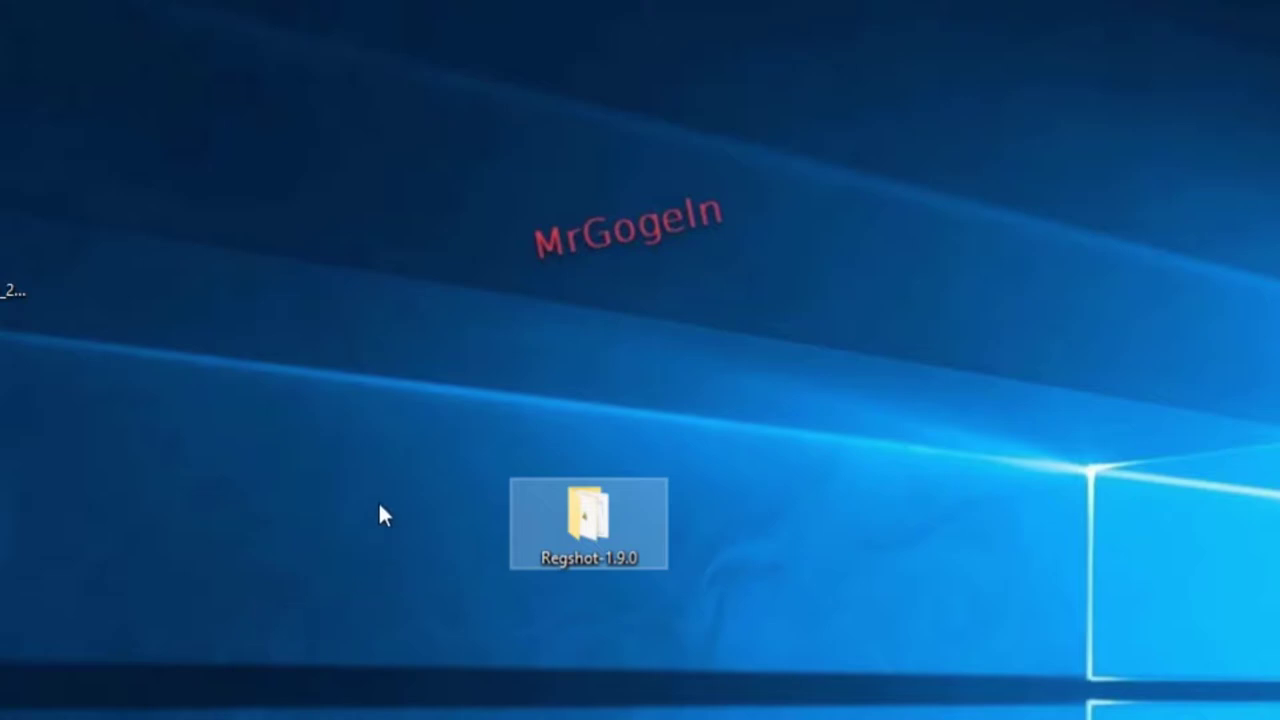
pyautogui.click(380, 507)
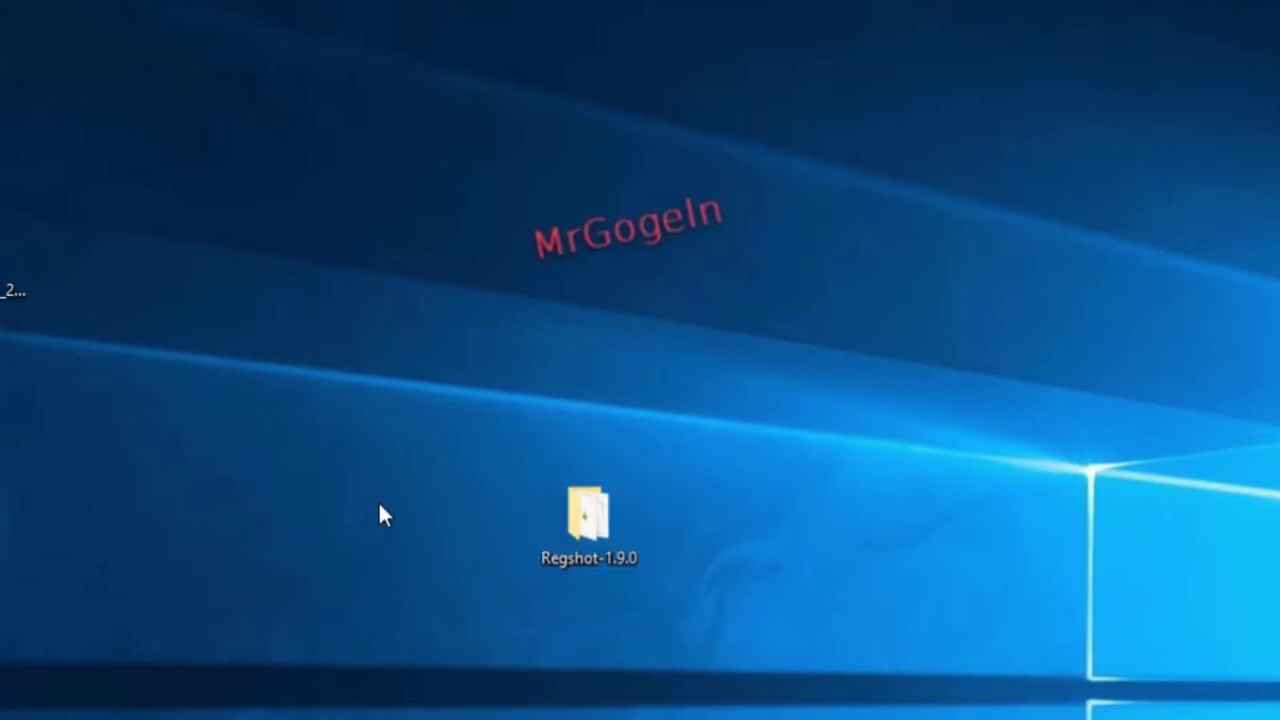
pyautogui.moveTo(383, 431); pyautogui.dragTo(600, 548)
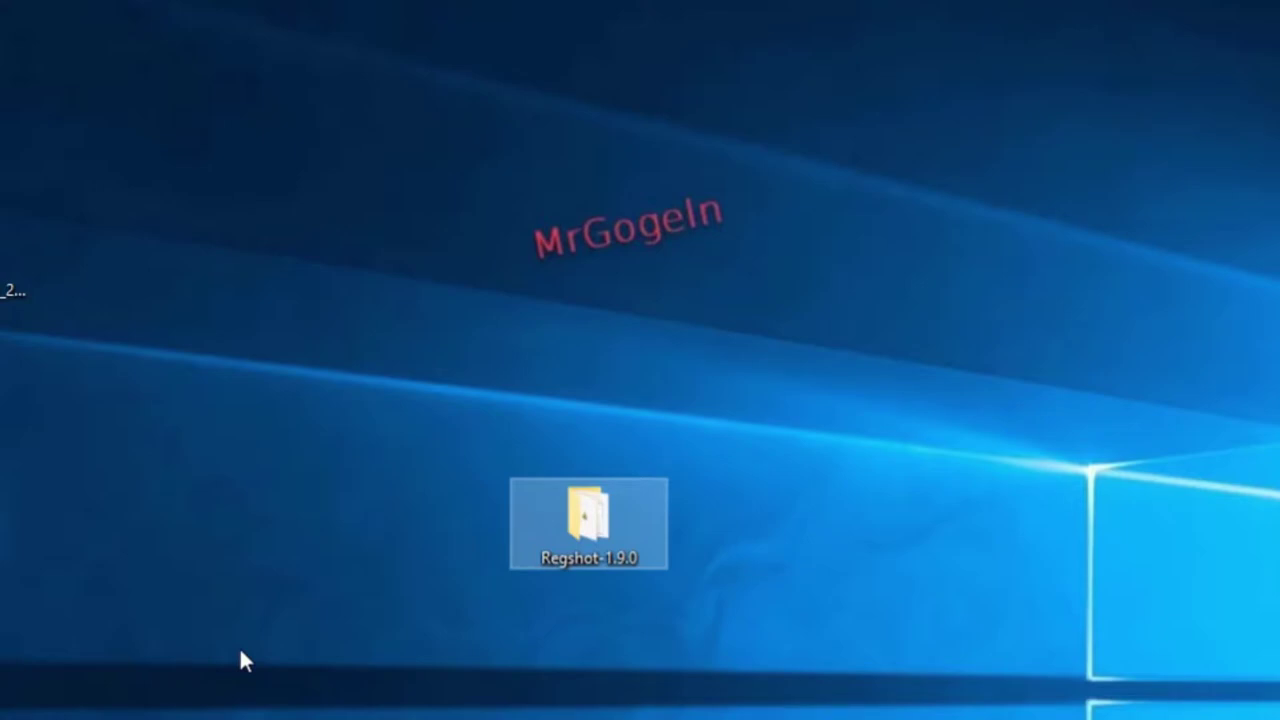
pyautogui.click(382, 712)
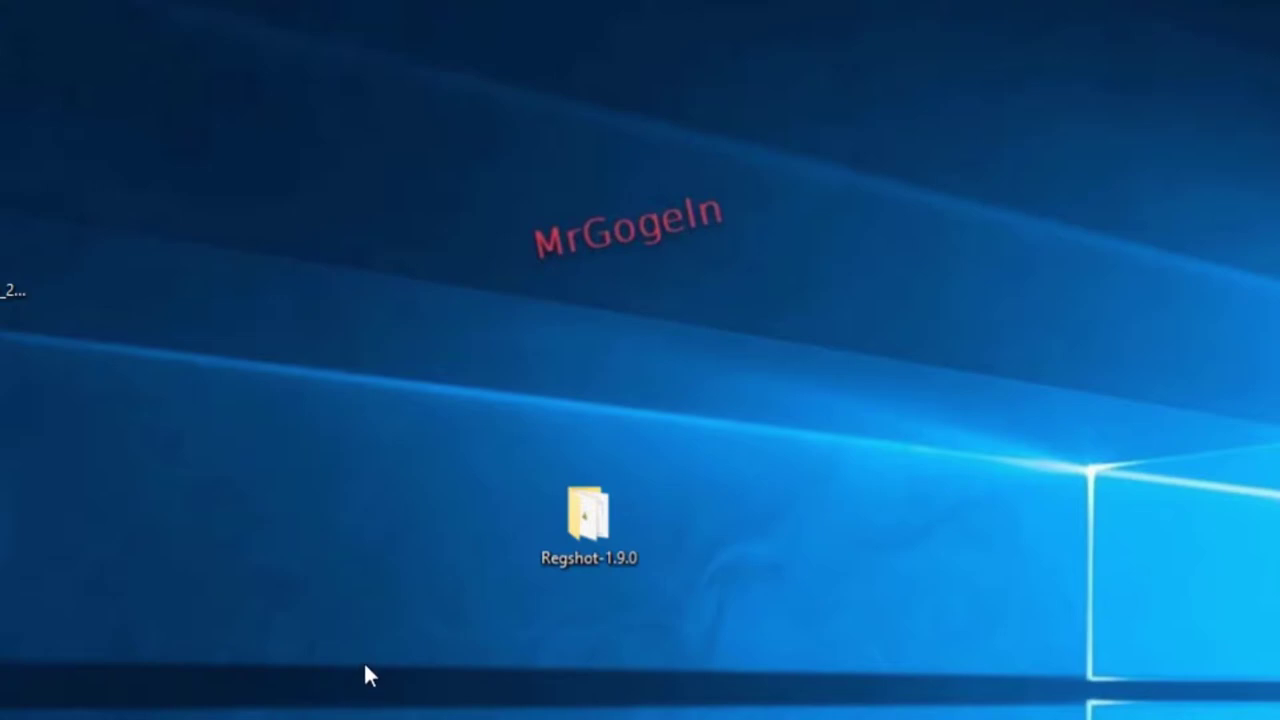
pyautogui.moveTo(493, 353); pyautogui.dragTo(914, 660)
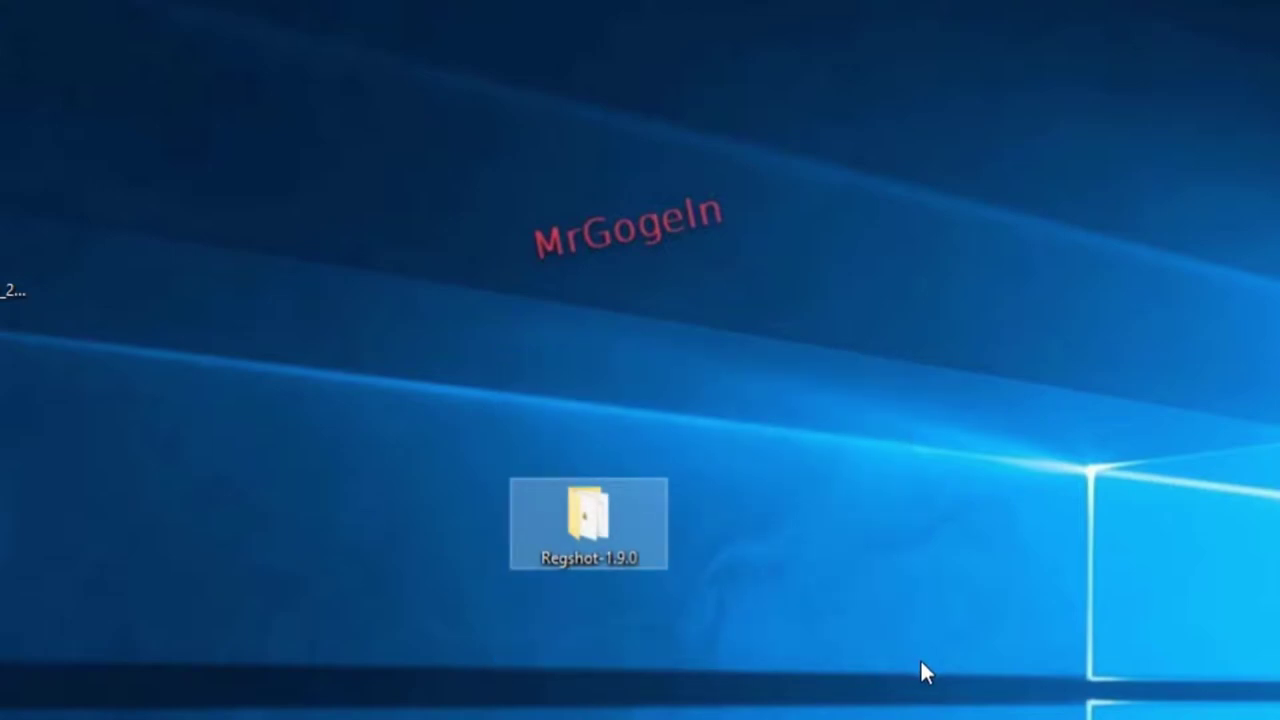
pyautogui.click(920, 660)
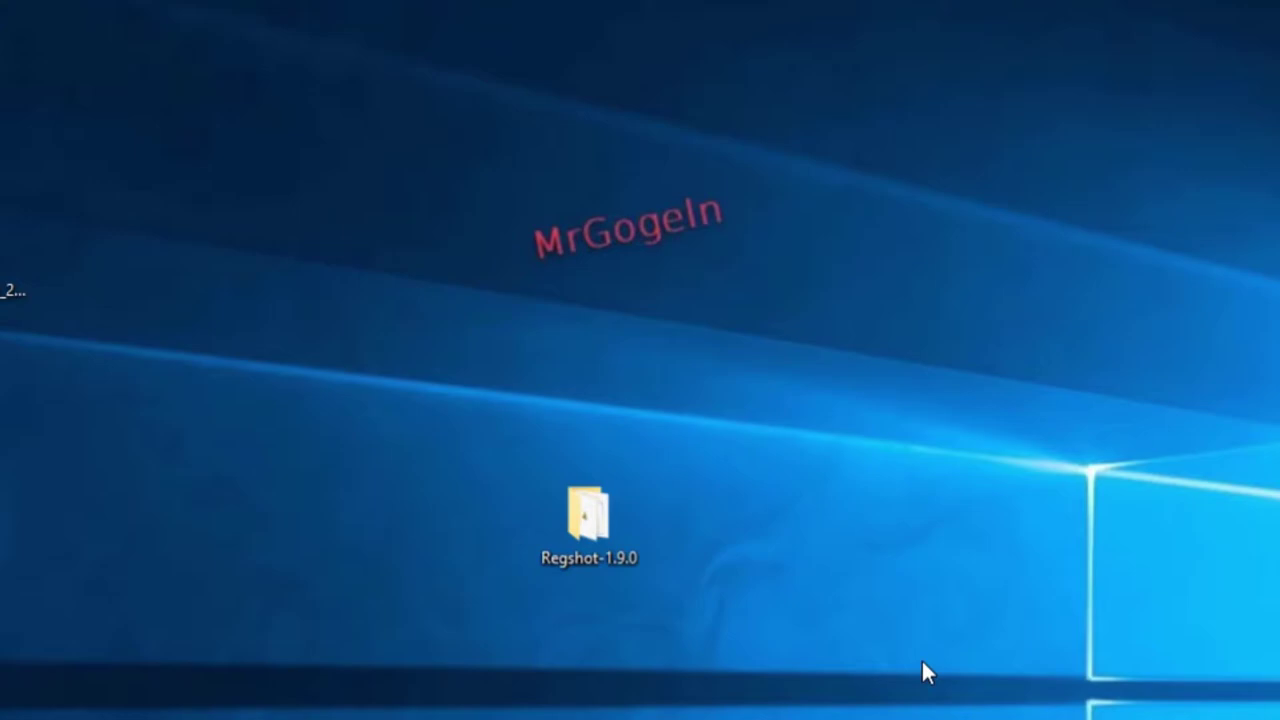
# - Open the Regshot-1.9.0 folder on the desktop and run Regshot-x64-Unicode.exe as administrator
pyautogui.doubleClick(624, 513)
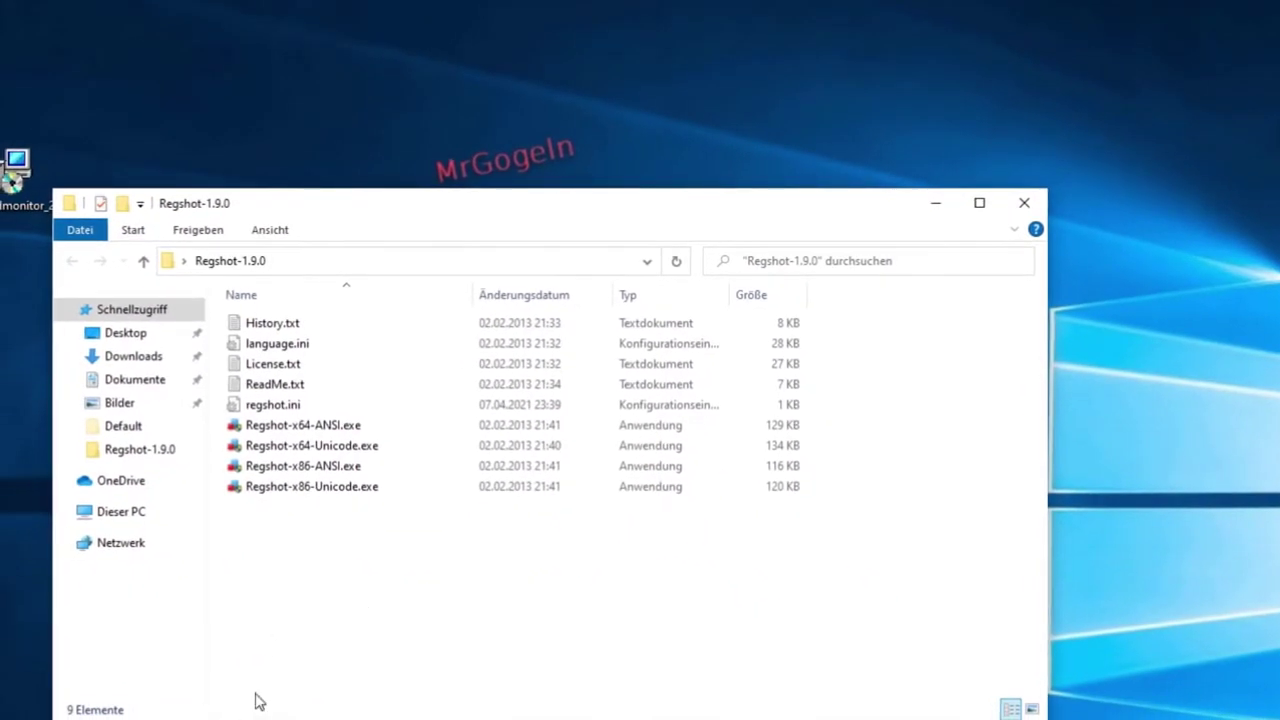
pyautogui.click(335, 446)
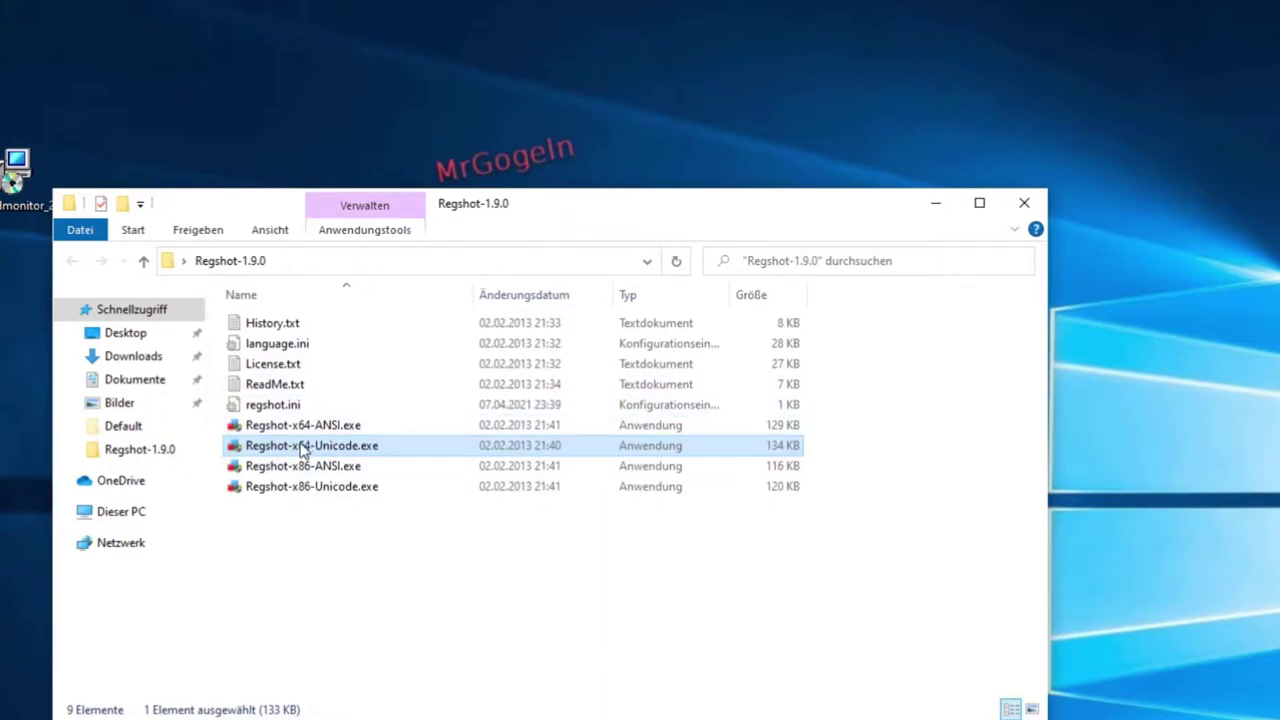
pyautogui.moveTo(302, 450)
pyautogui.moveTo(563, 209); pyautogui.dragTo(591, 274)
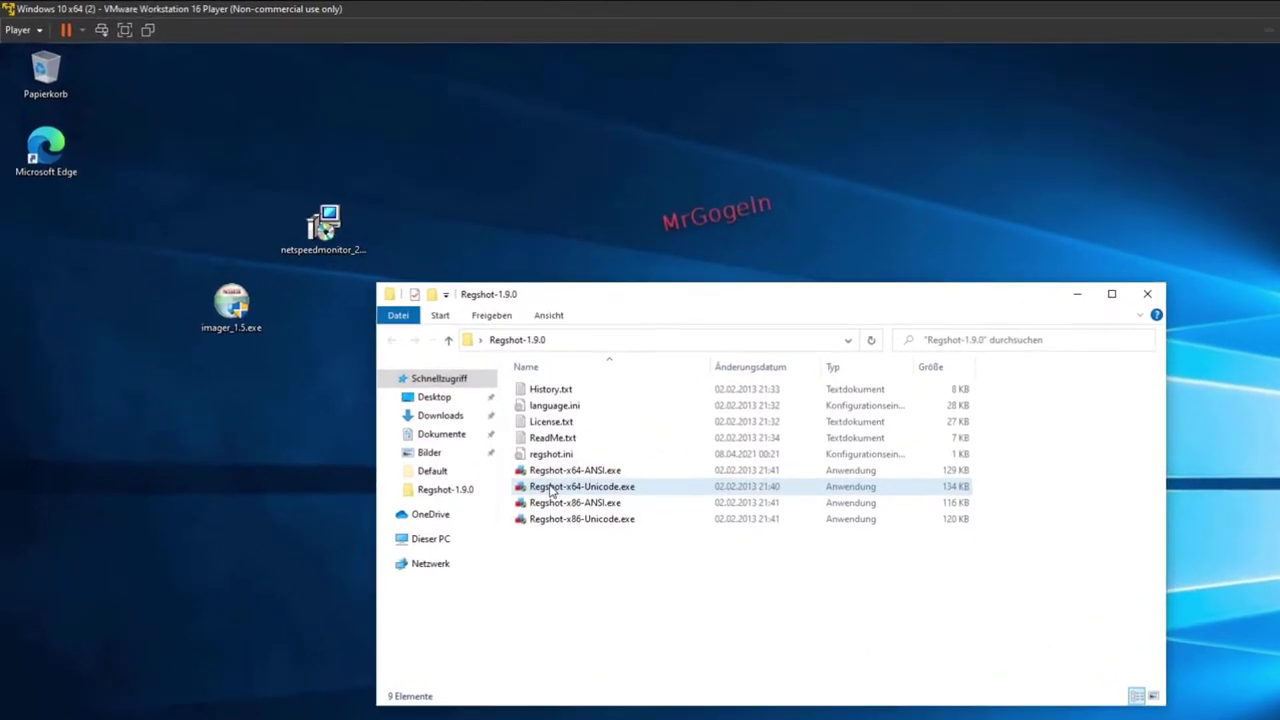
pyautogui.click(551, 488)
pyautogui.rightClick(550, 486)
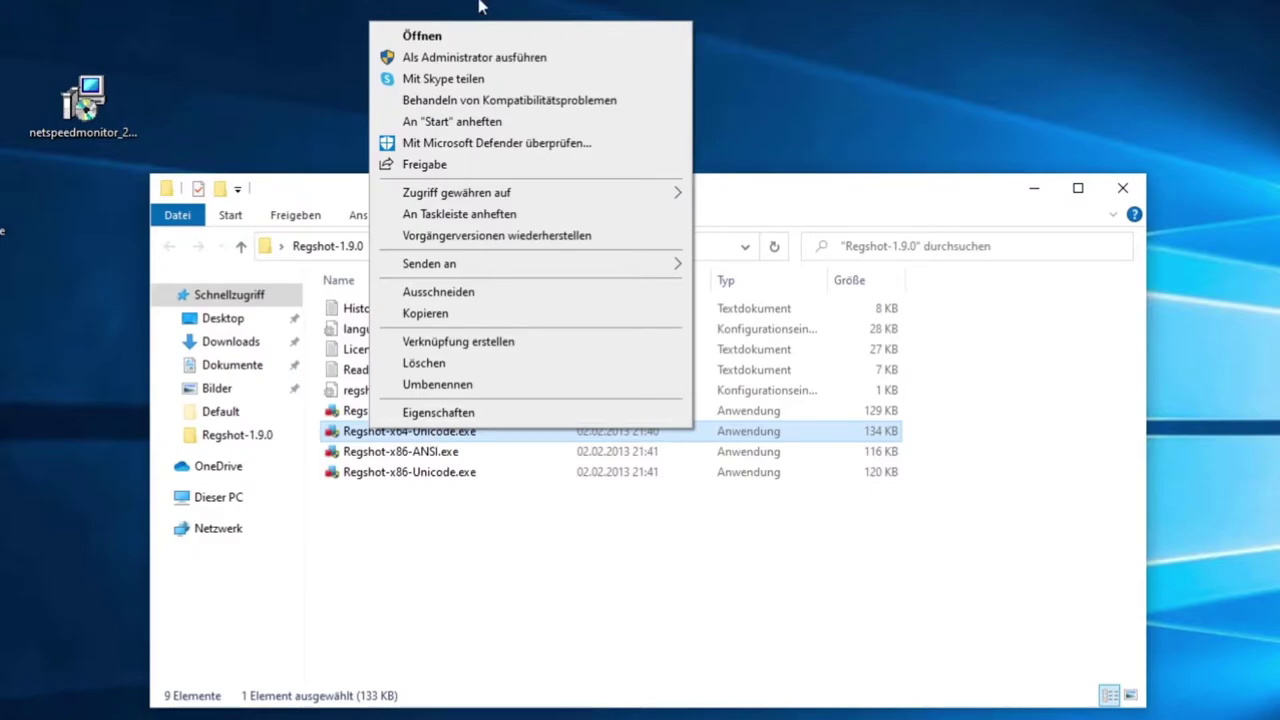
pyautogui.click(428, 57)
pyautogui.click(464, 490)
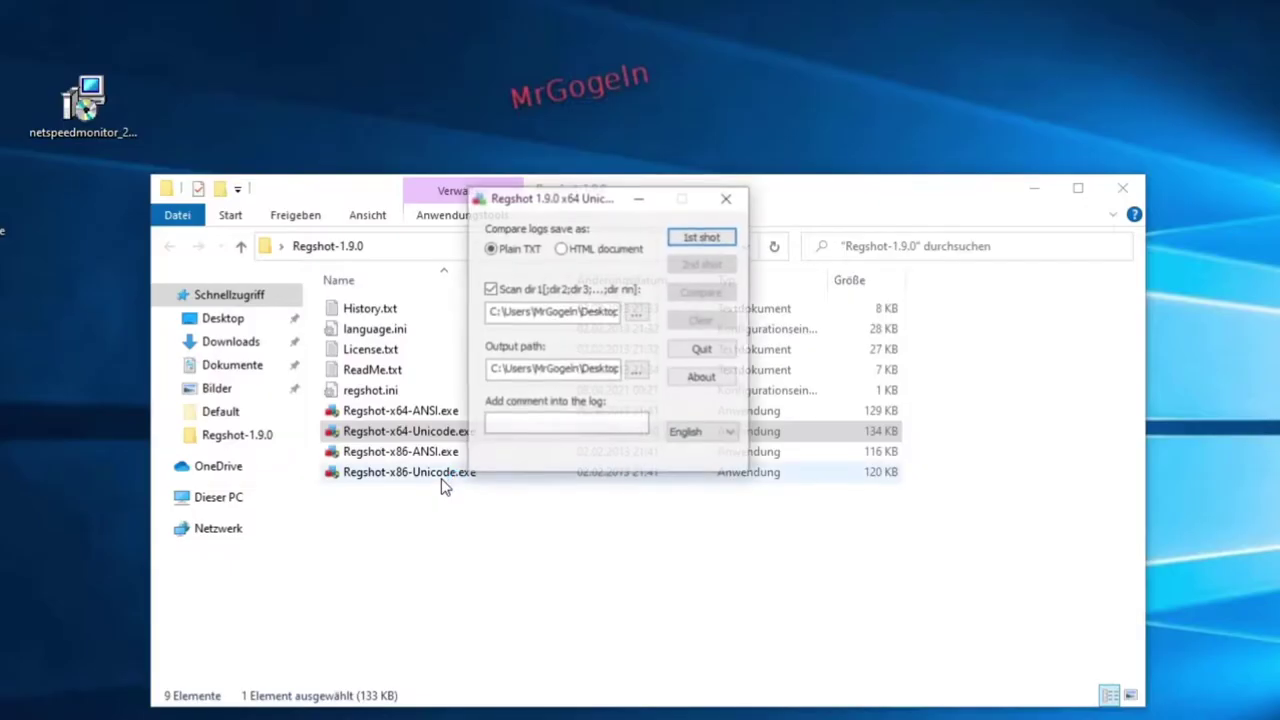
pyautogui.moveTo(574, 198); pyautogui.dragTo(510, 176)
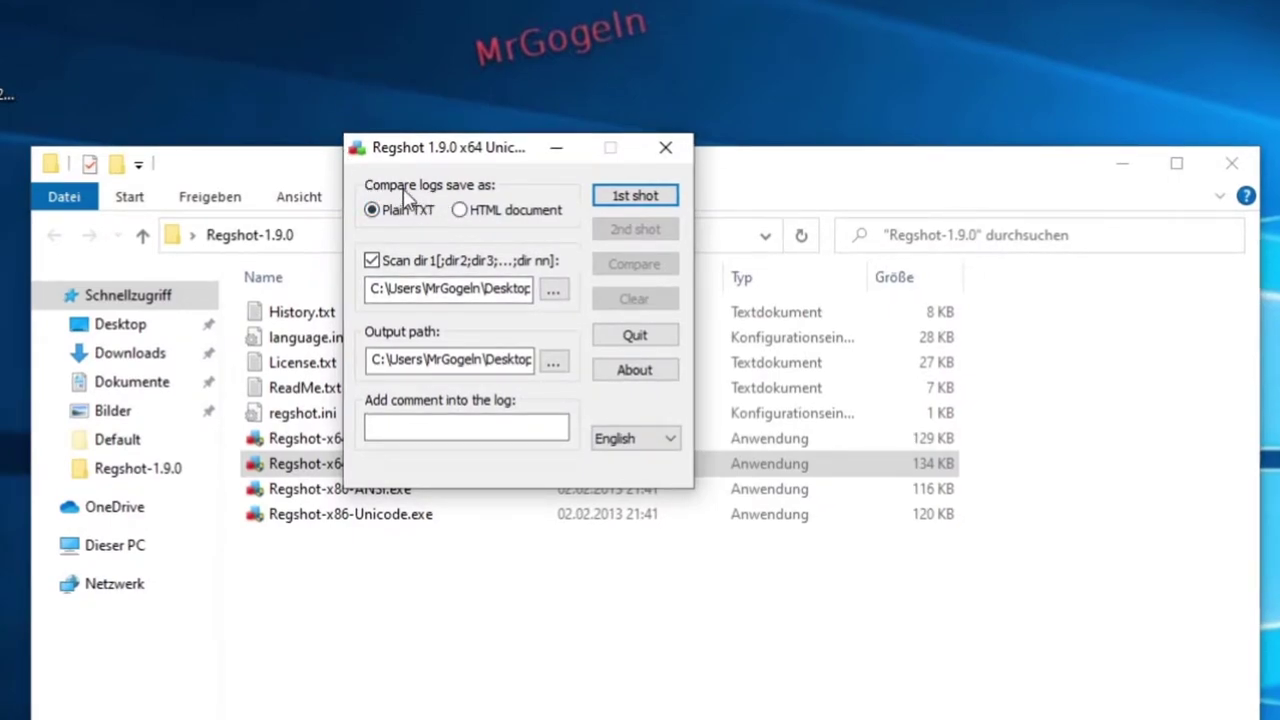
# - Switch the compare log format to HTML document and back to Plain TXT, and turn directory scanning off and on again
pyautogui.click(460, 213)
pyautogui.click(399, 220)
pyautogui.click(372, 261)
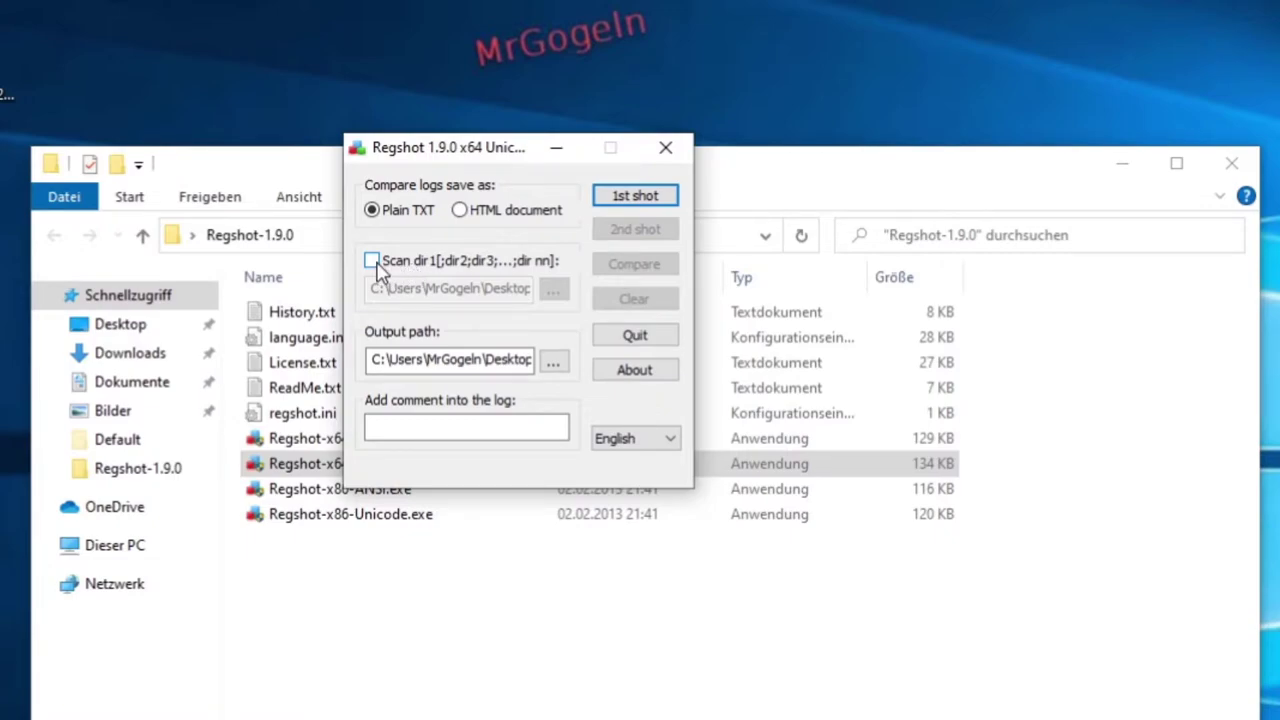
pyautogui.click(375, 263)
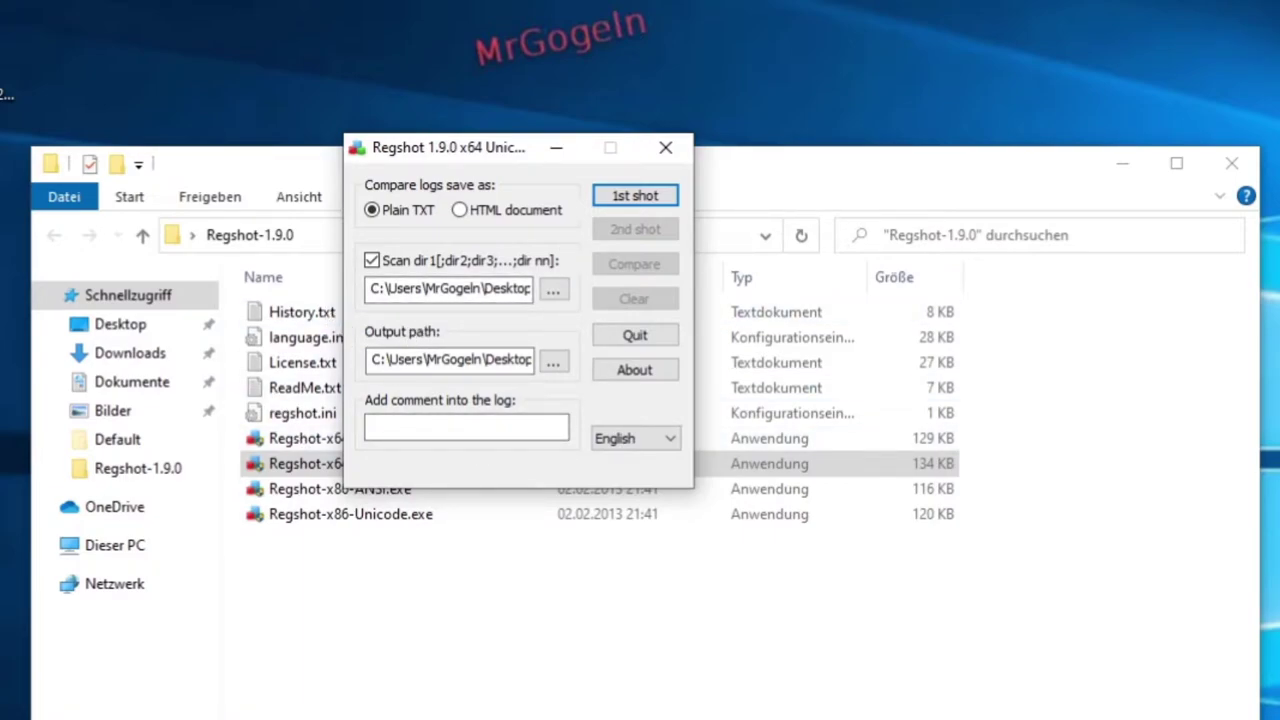
# - Set both the scan directory and the output path to the Desktop folder
pyautogui.click(553, 290)
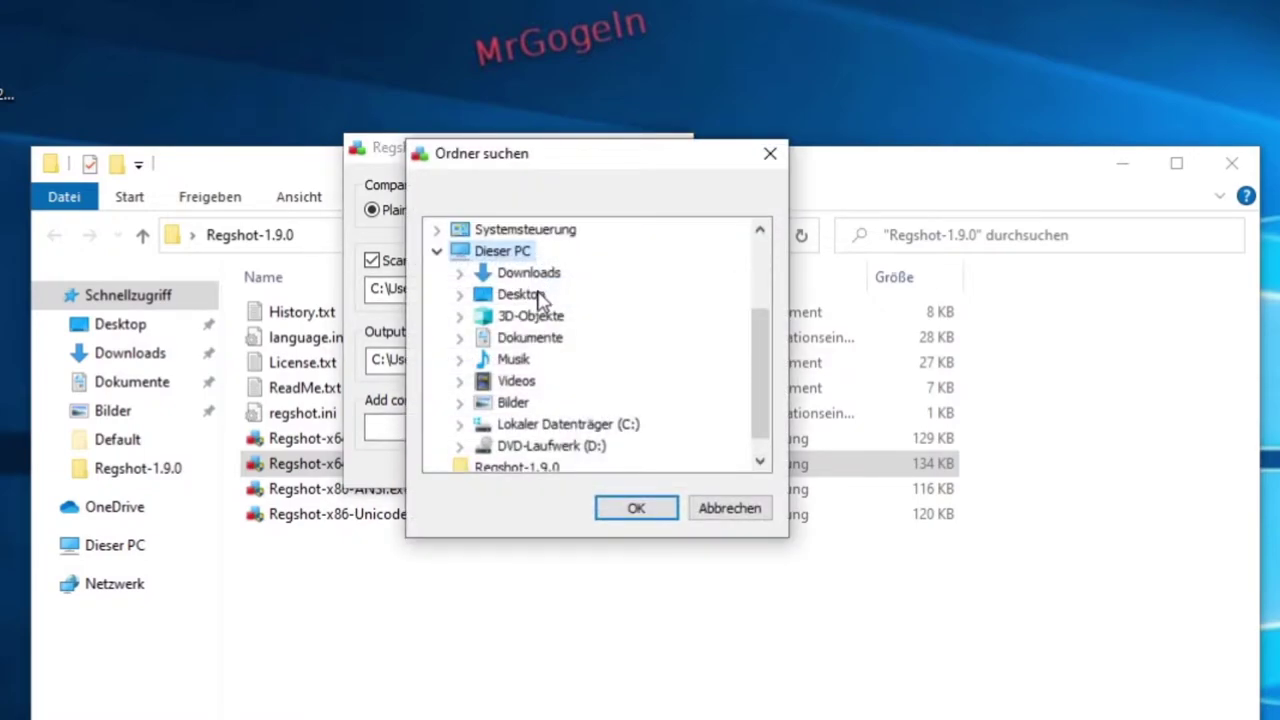
pyautogui.click(538, 296)
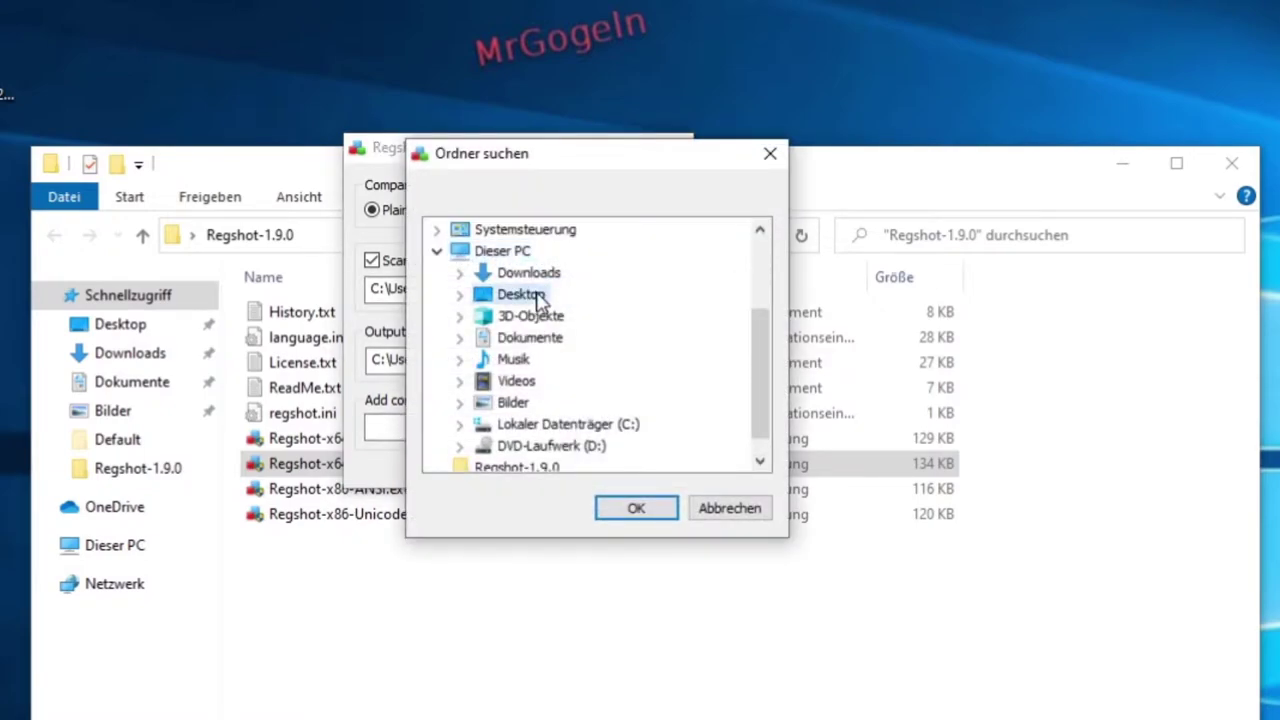
pyautogui.click(637, 510)
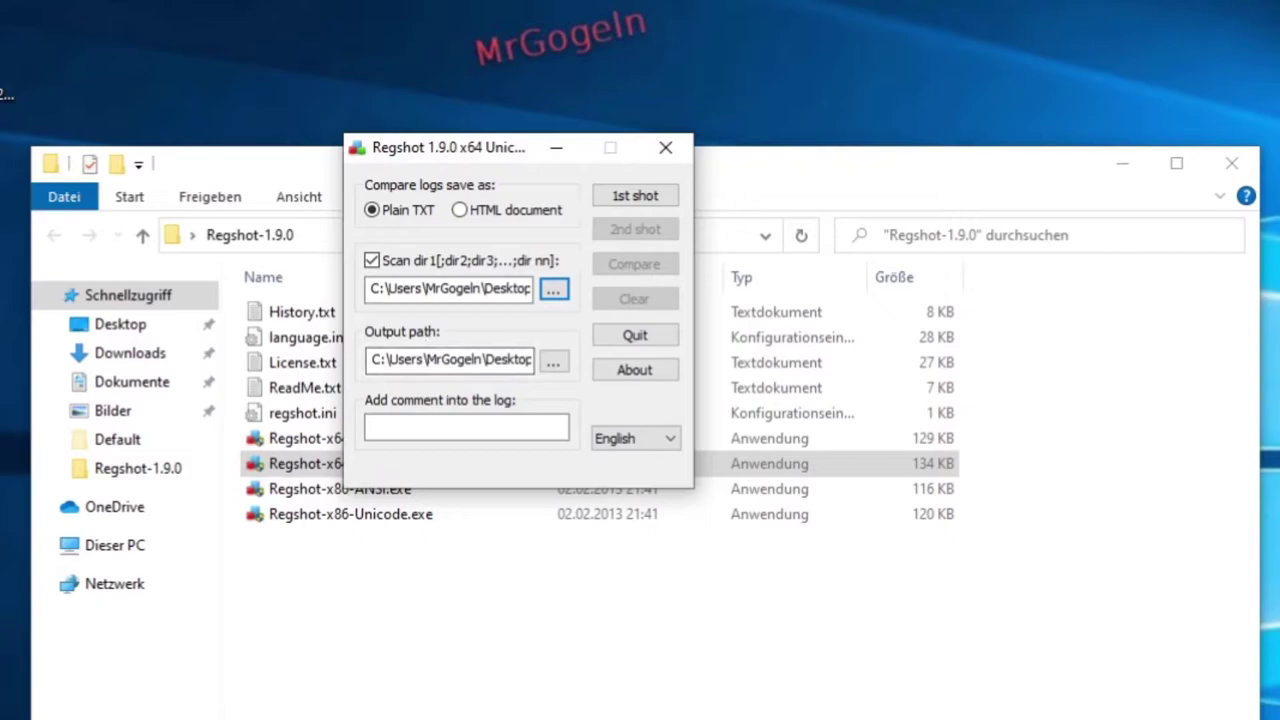
pyautogui.click(553, 362)
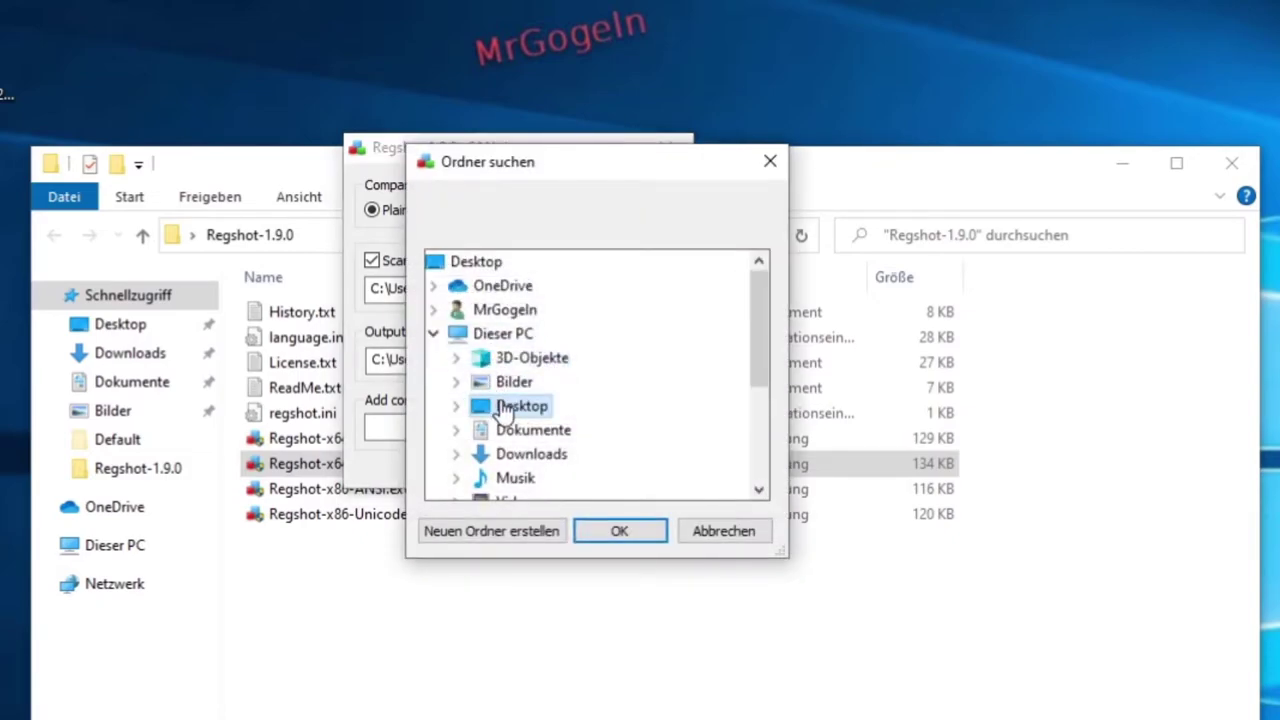
pyautogui.doubleClick(507, 408)
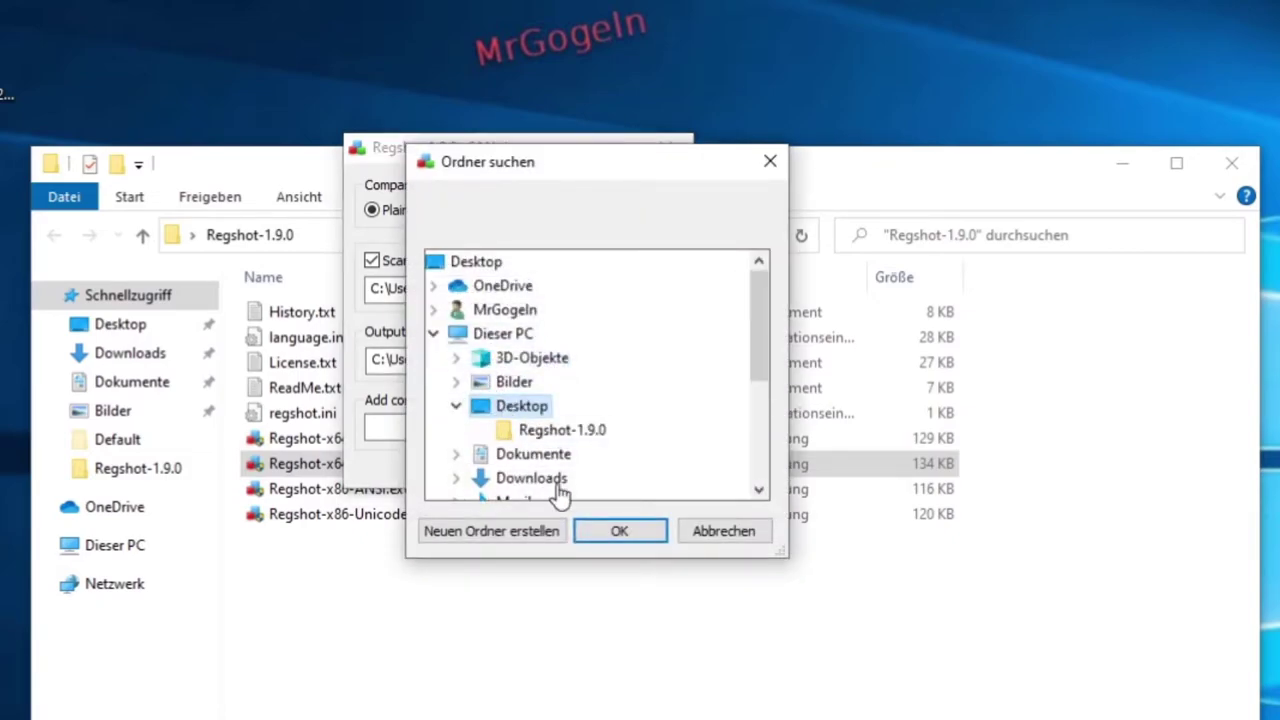
pyautogui.click(618, 531)
# - Add the comment "commet" to the log
pyautogui.click(445, 427)
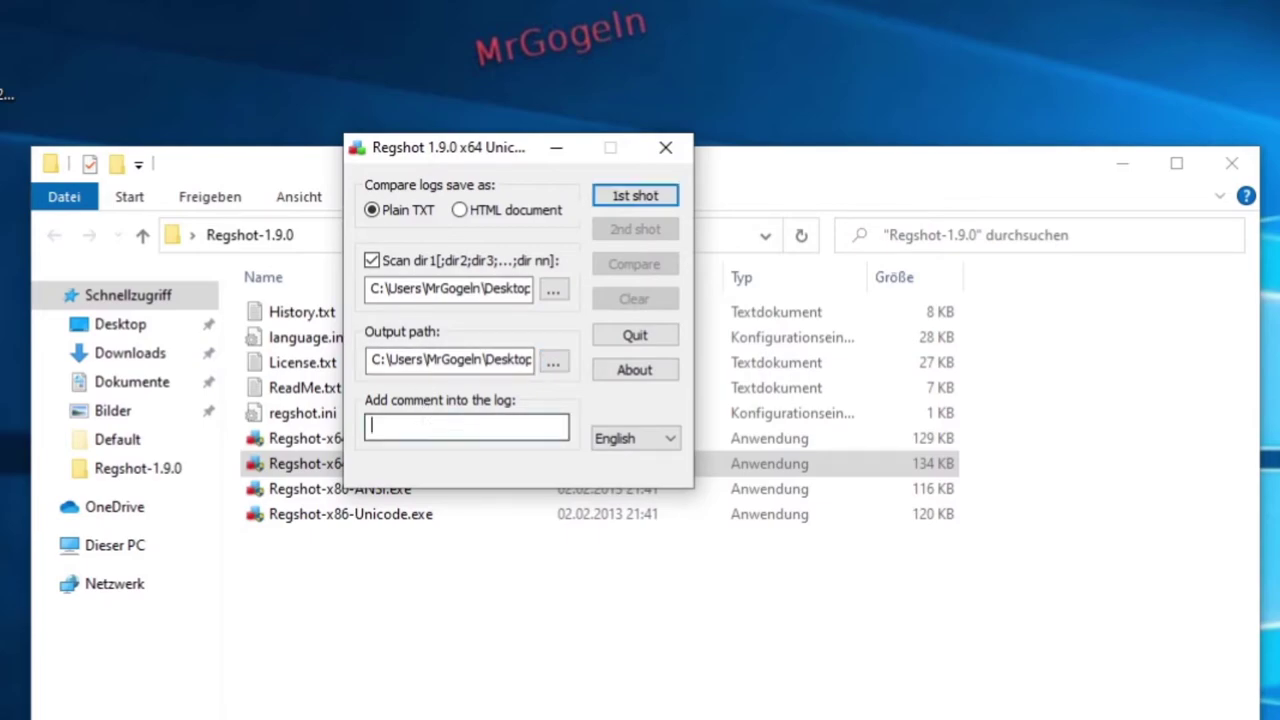
pyautogui.write('c')
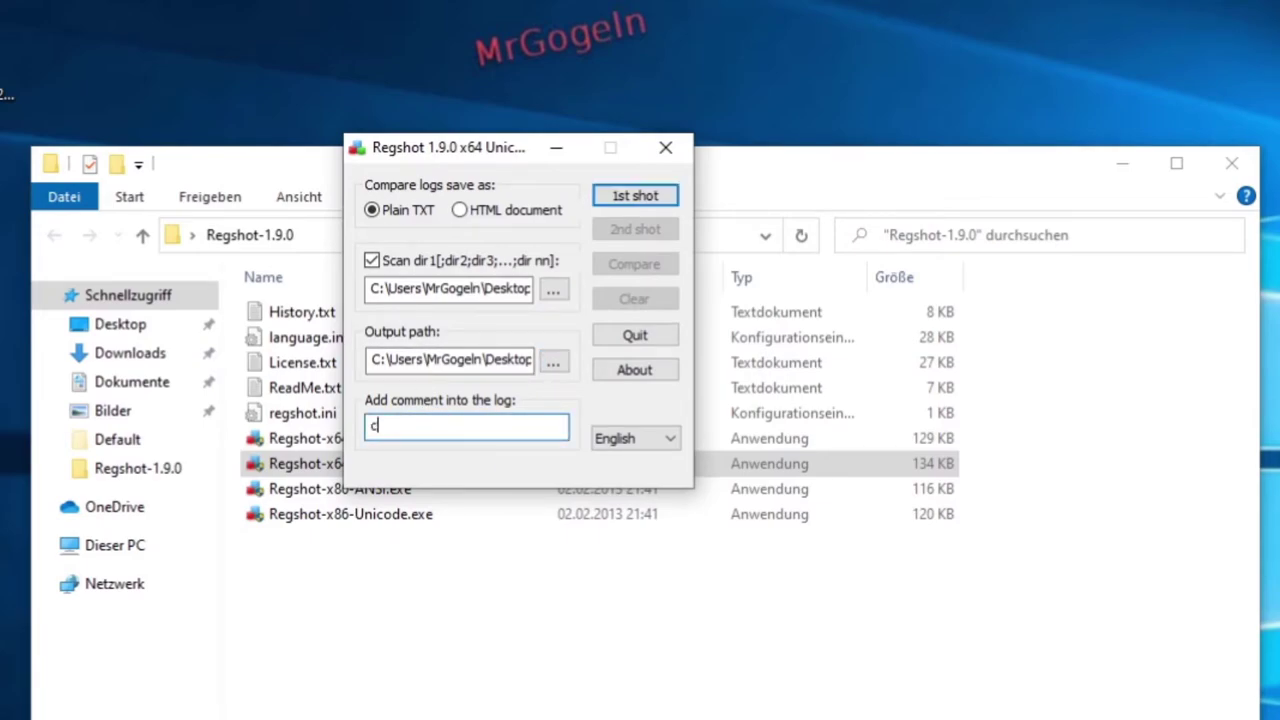
pyautogui.write('ommet')
# - Switch the interface language to Español and back to English
pyautogui.click(609, 446)
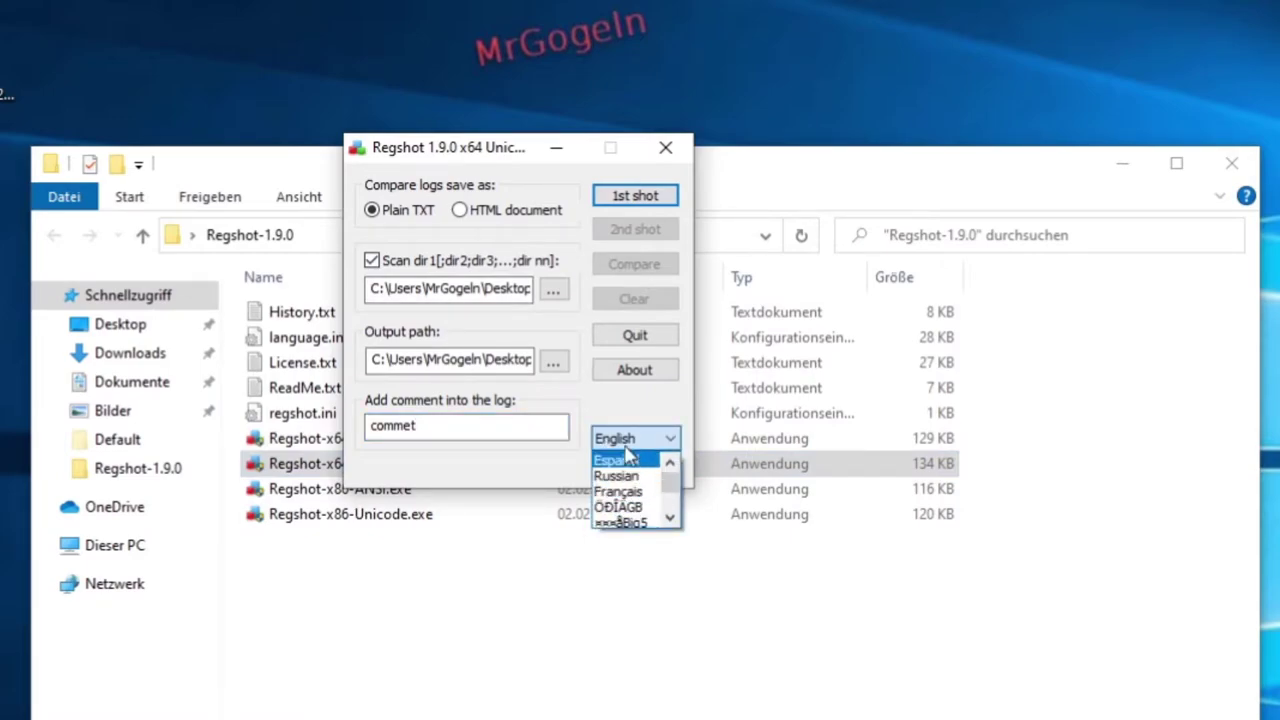
pyautogui.click(624, 476)
pyautogui.click(624, 441)
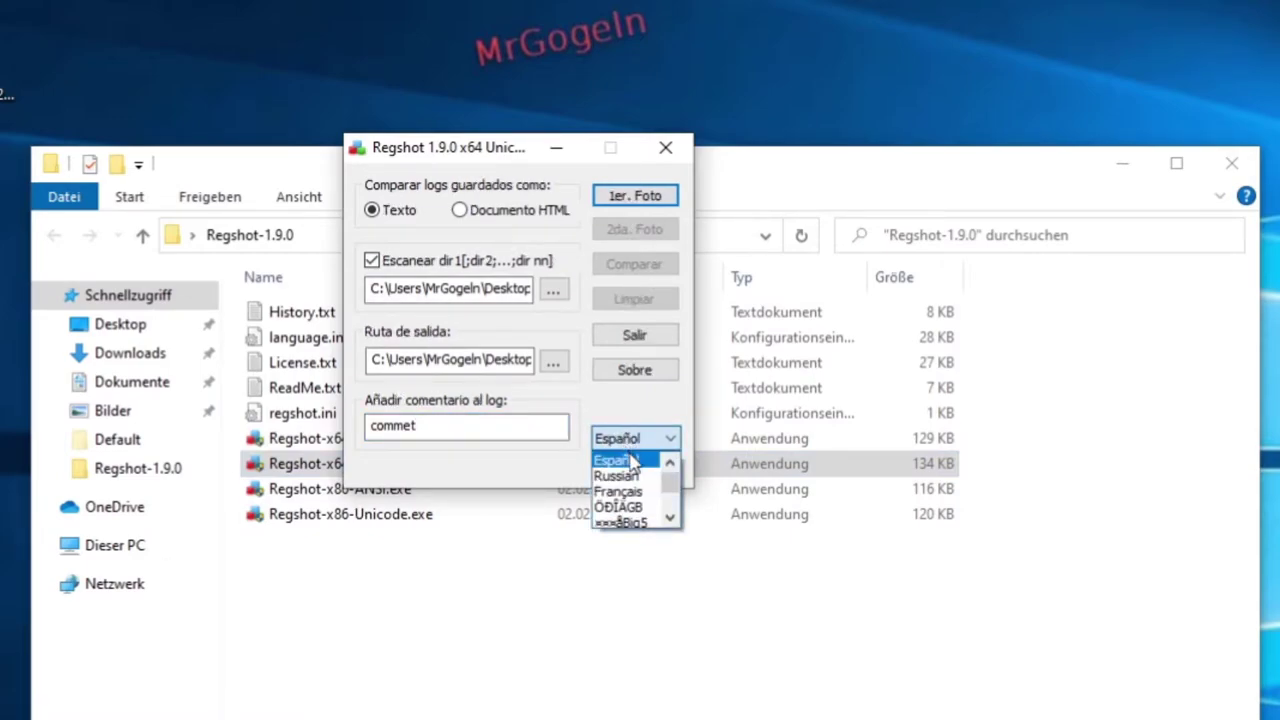
pyautogui.scroll(1, 636, 476)
pyautogui.click(614, 460)
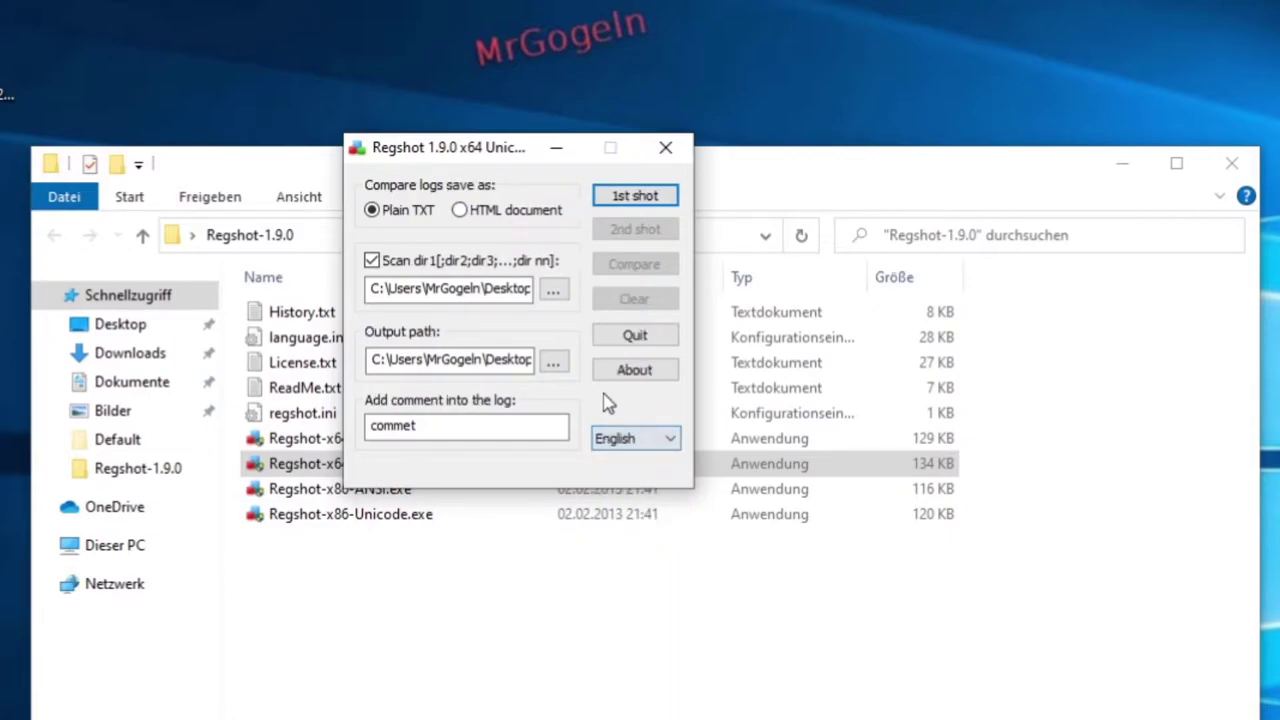
# - Take the first registry shot, save it to the Desktop as snap1, and move the saved file's icon lower on the desktop
pyautogui.click(636, 197)
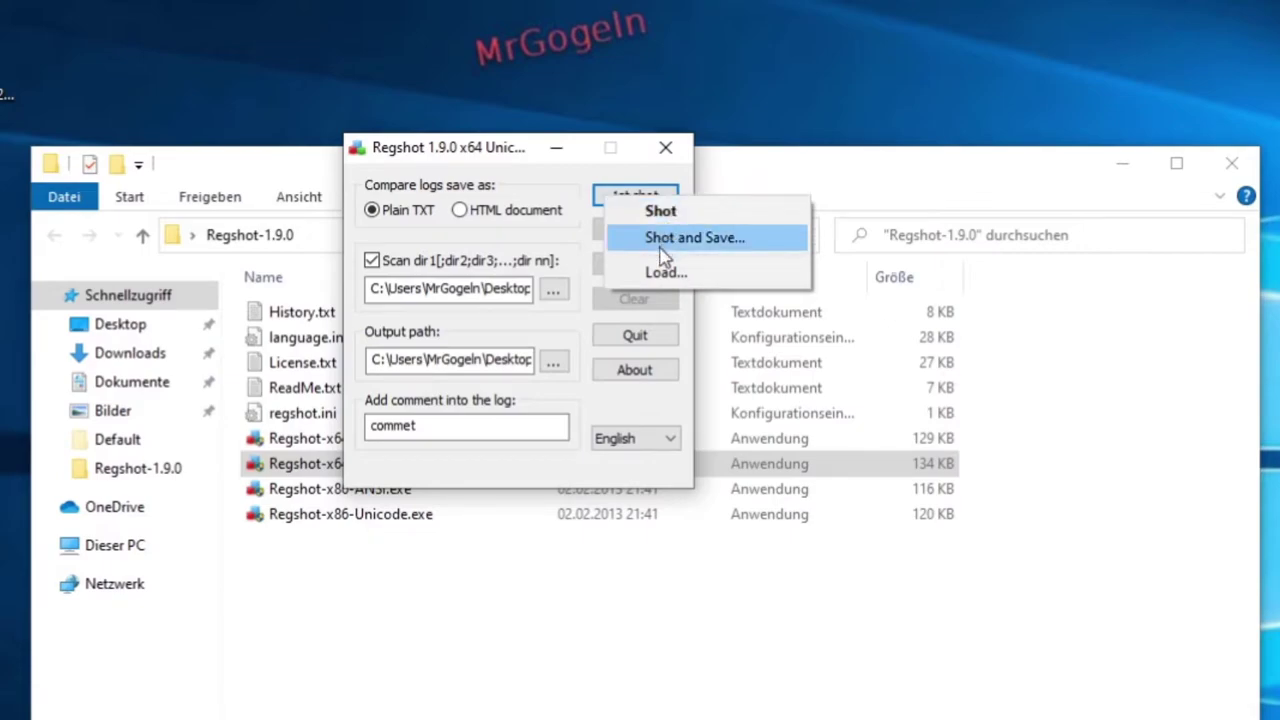
pyautogui.click(655, 240)
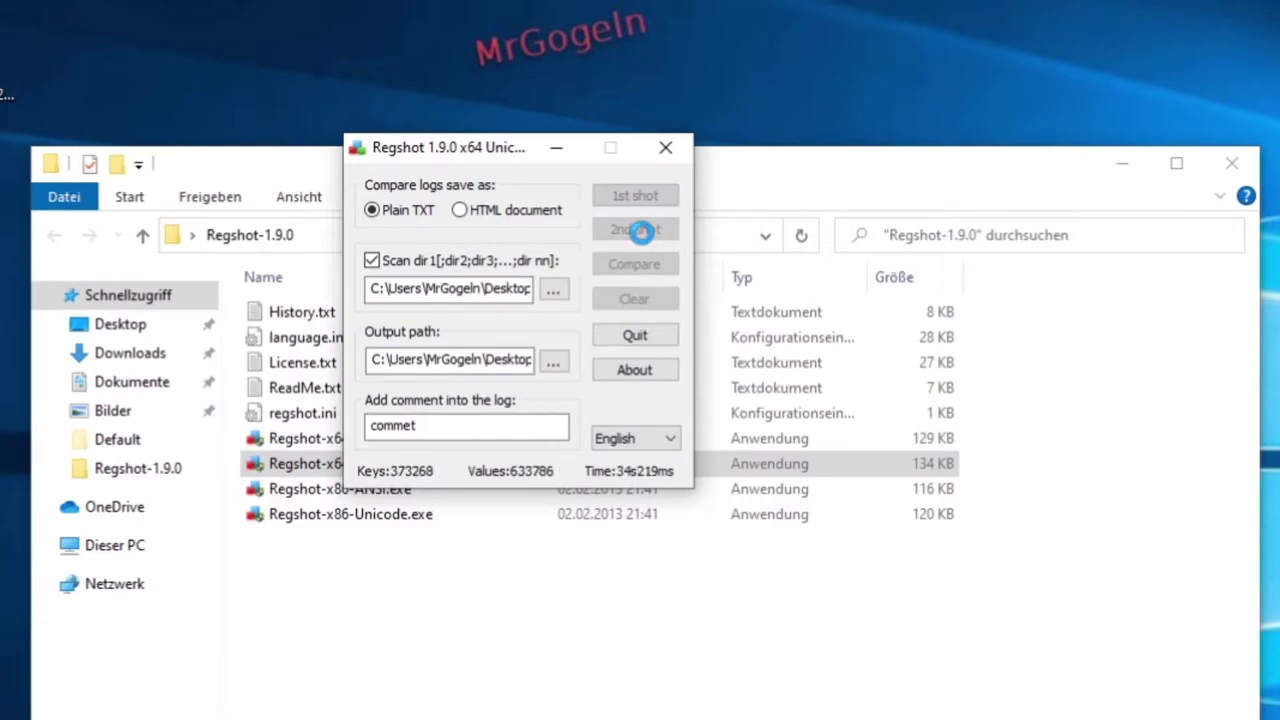
pyautogui.click(641, 231)
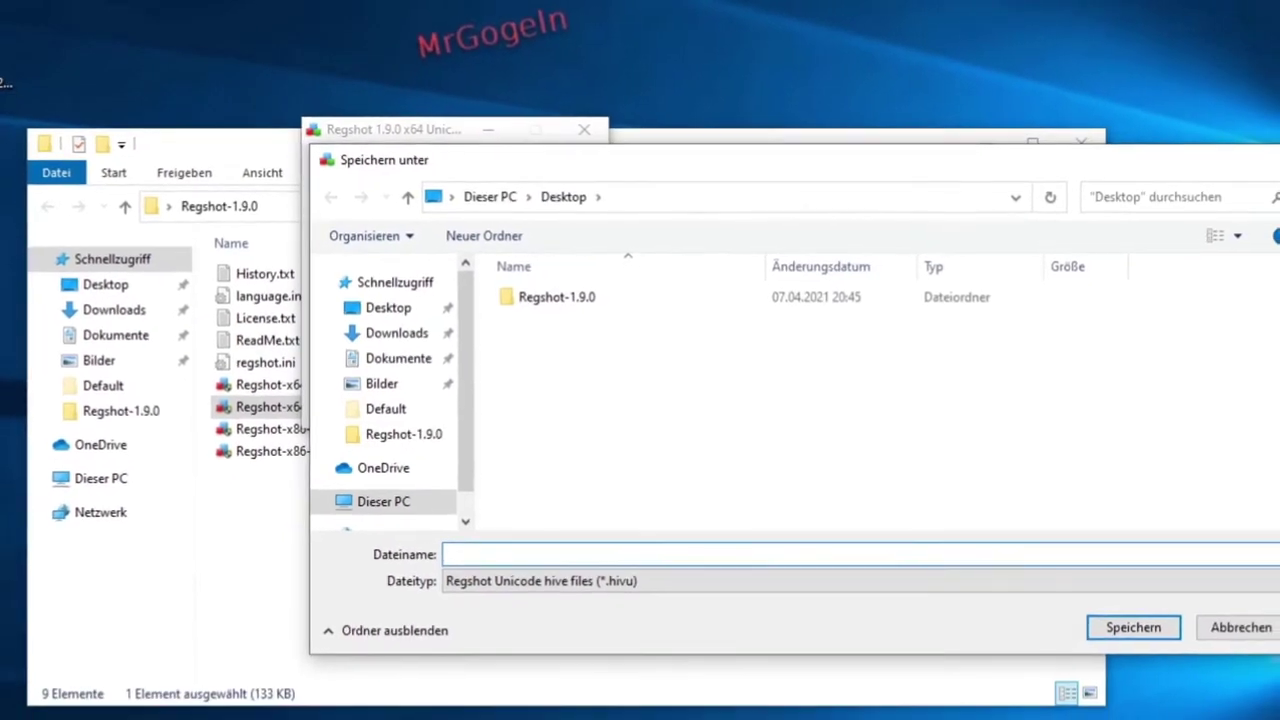
pyautogui.write('snap1')
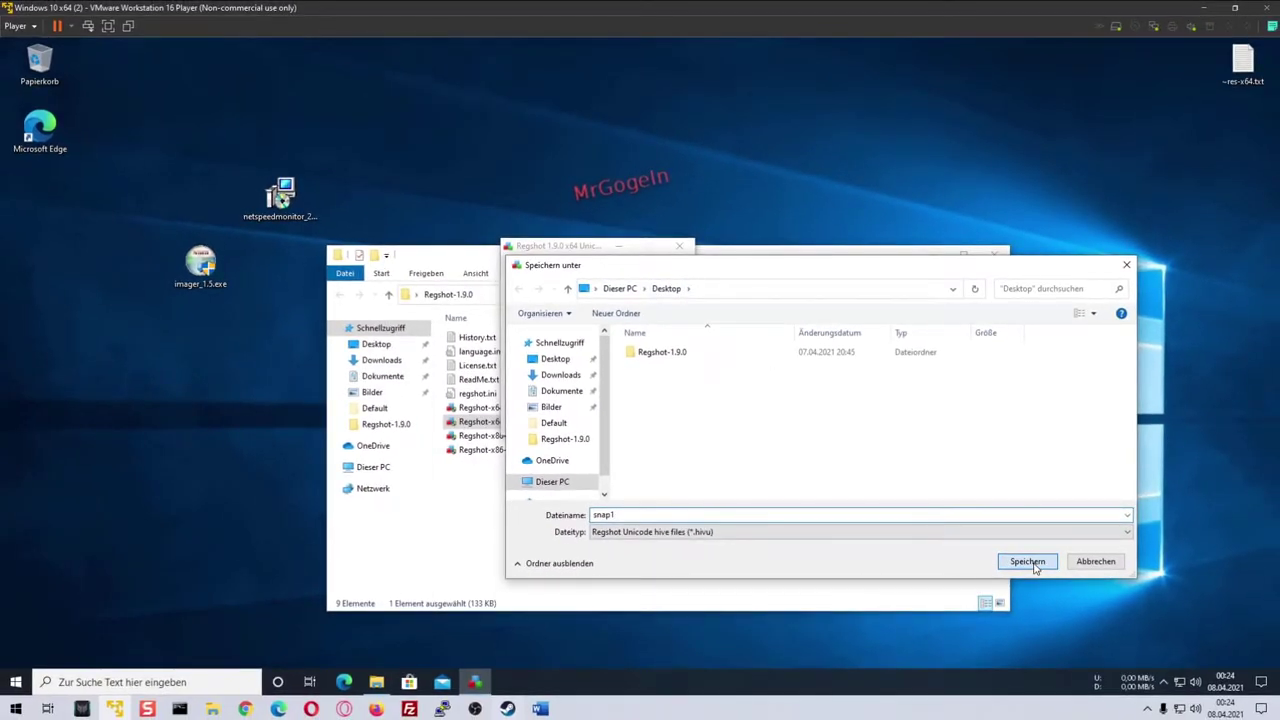
pyautogui.click(1027, 562)
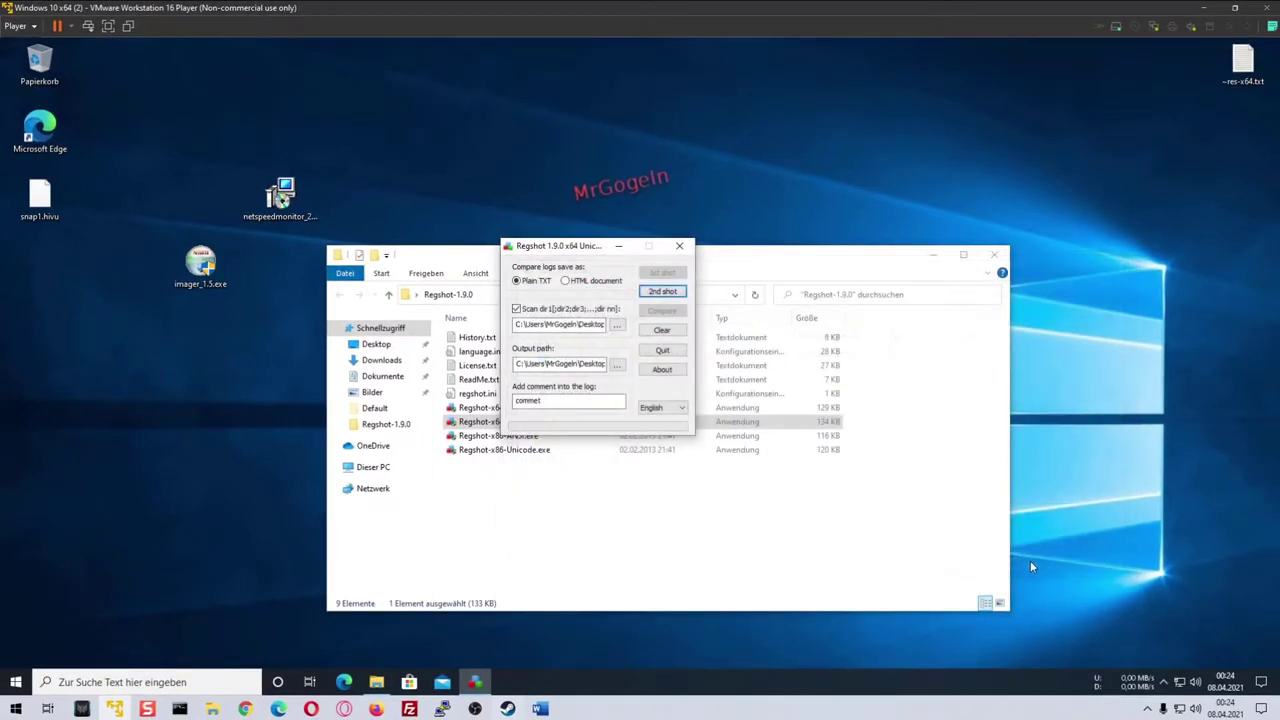
pyautogui.moveTo(41, 191); pyautogui.dragTo(67, 332)
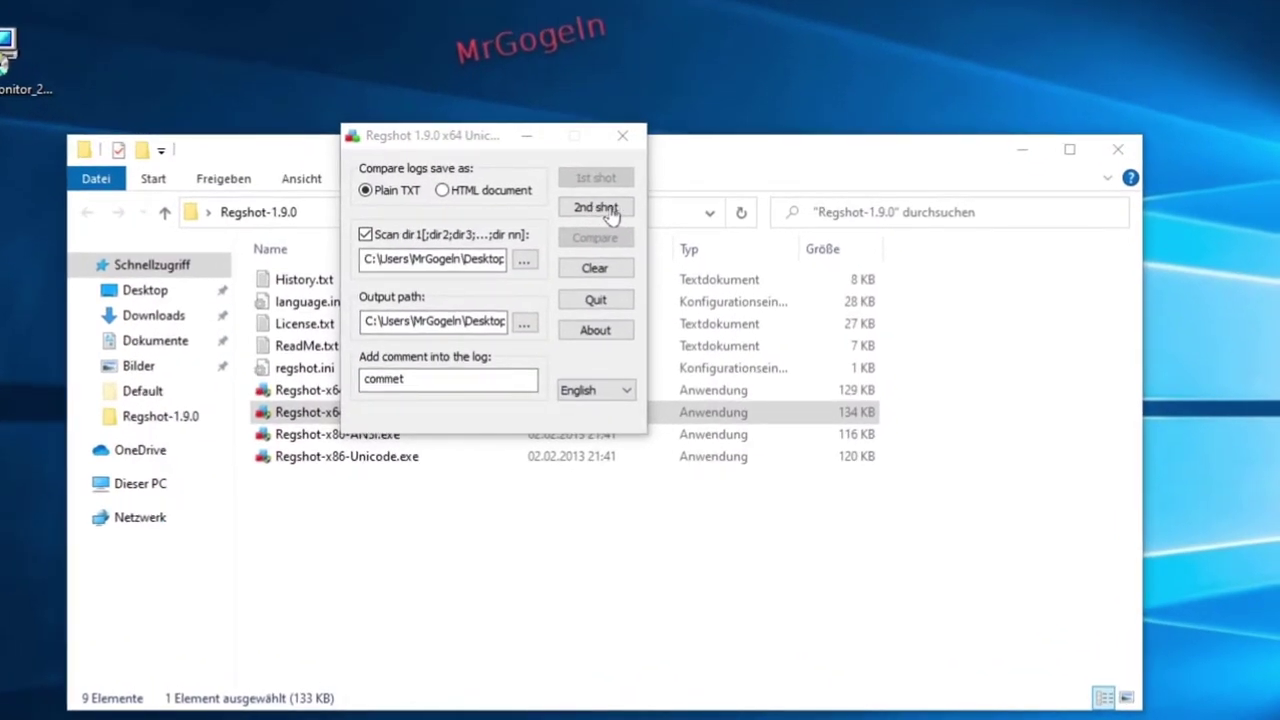
# - Change the log comment to "commet2" before the second shot
pyautogui.click(448, 388)
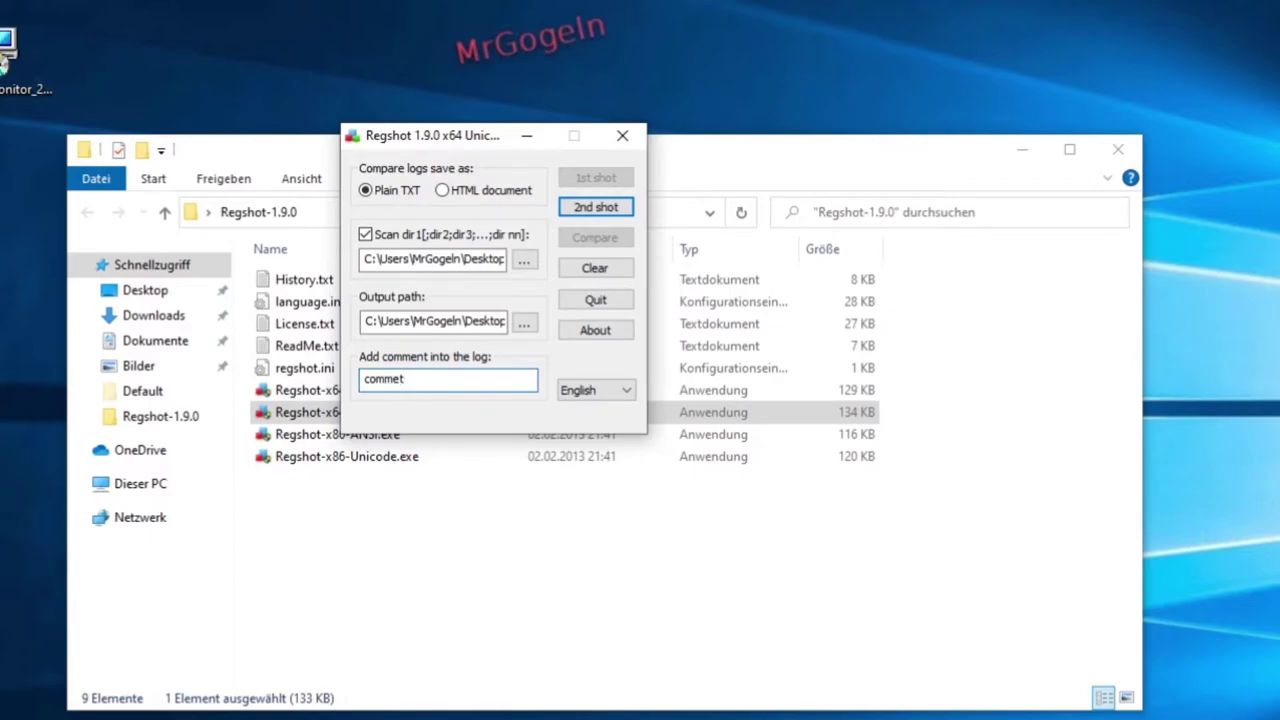
pyautogui.write('2')
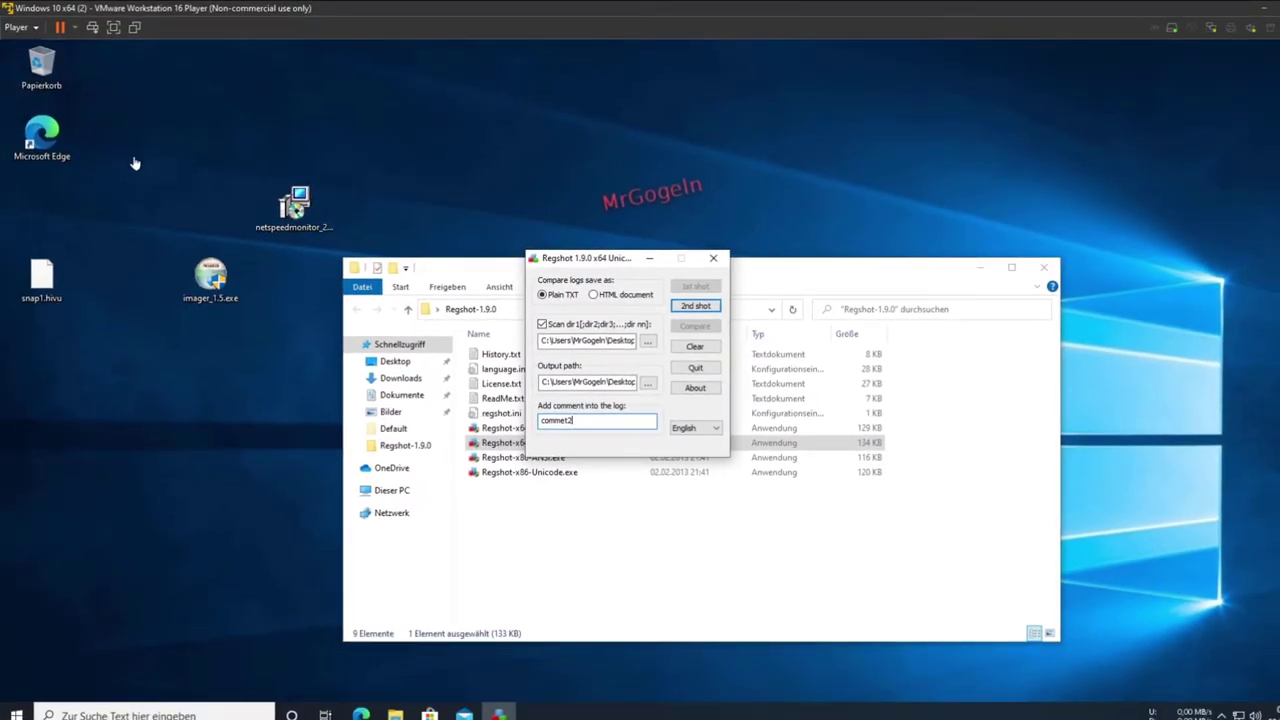
# - Install Raspberry Pi Imager from imager_1.5.exe with the option to run it on completion, and minimize the Regshot window
pyautogui.click(210, 284)
pyautogui.doubleClick(209, 291)
pyautogui.click(597, 481)
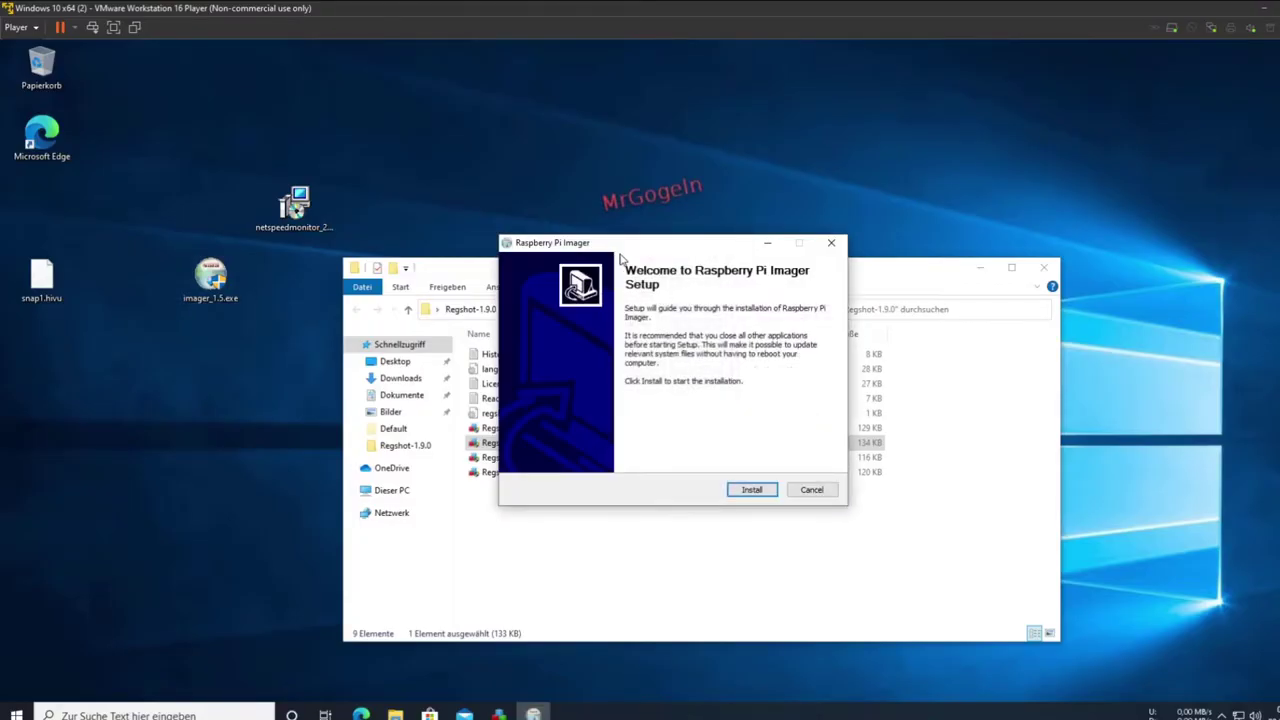
pyautogui.click(760, 489)
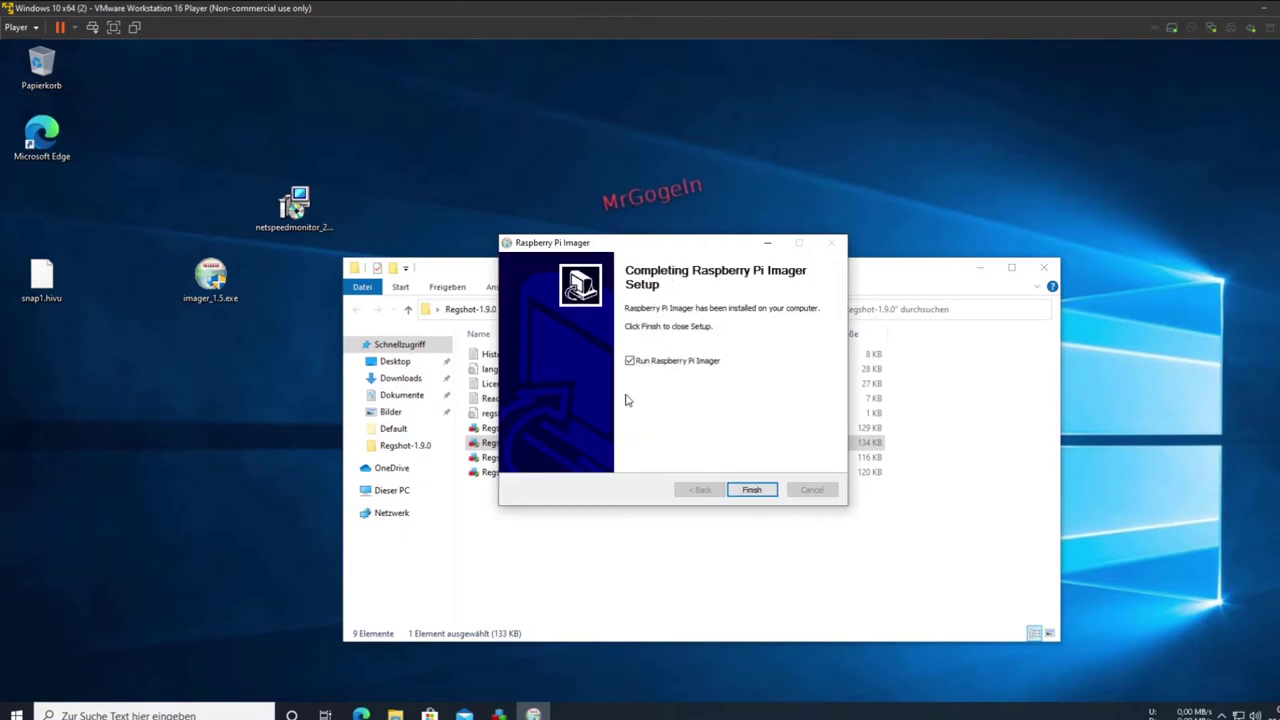
pyautogui.click(752, 490)
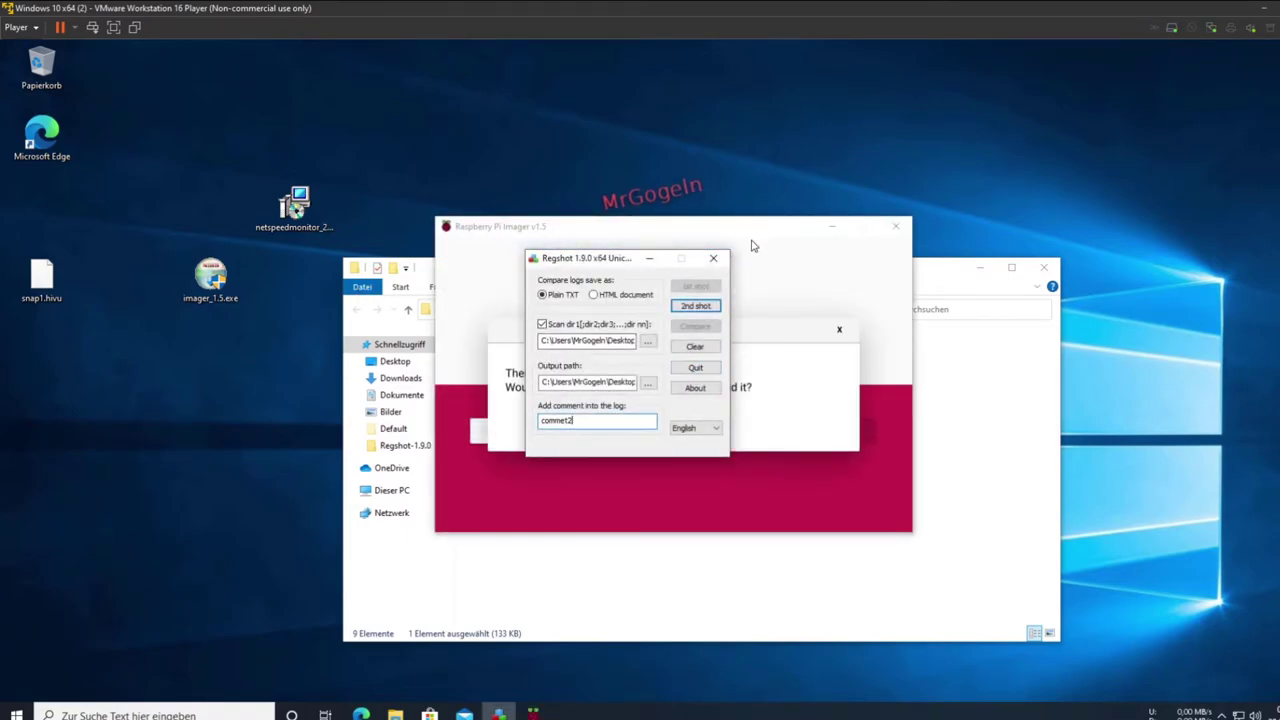
pyautogui.click(650, 261)
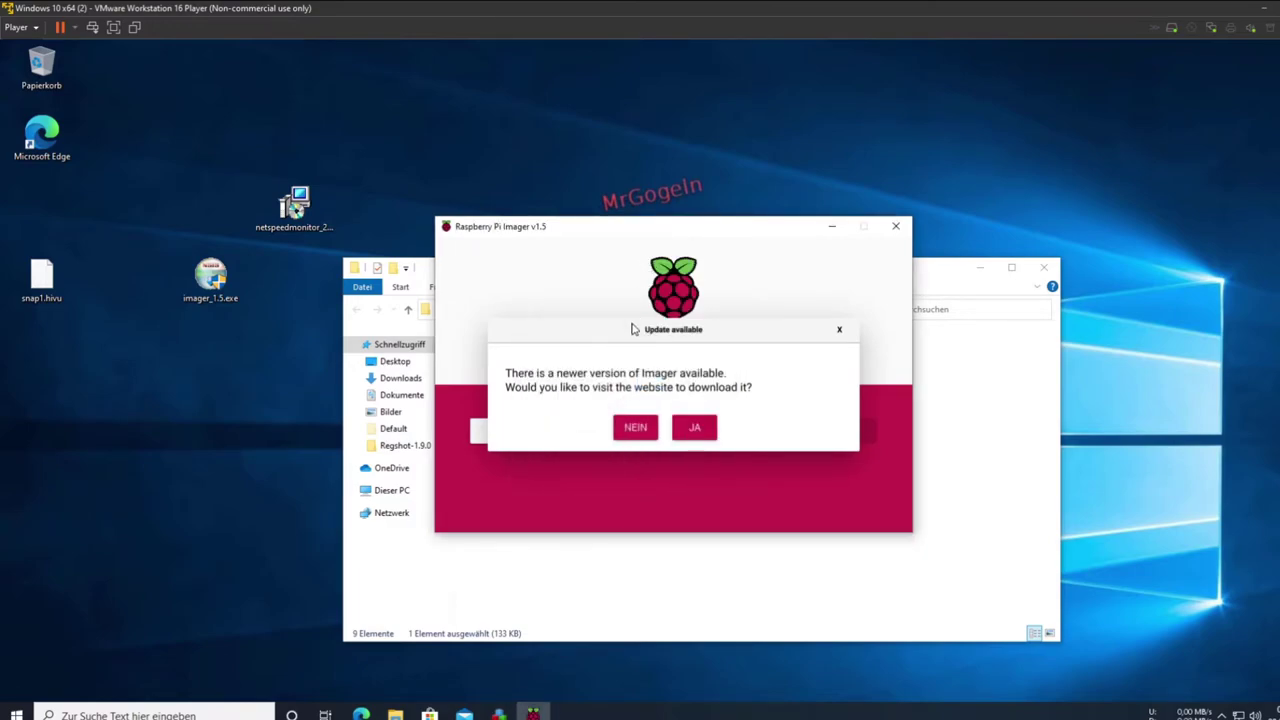
# - Decline the offered Imager update and close Raspberry Pi Imager
pyautogui.click(652, 428)
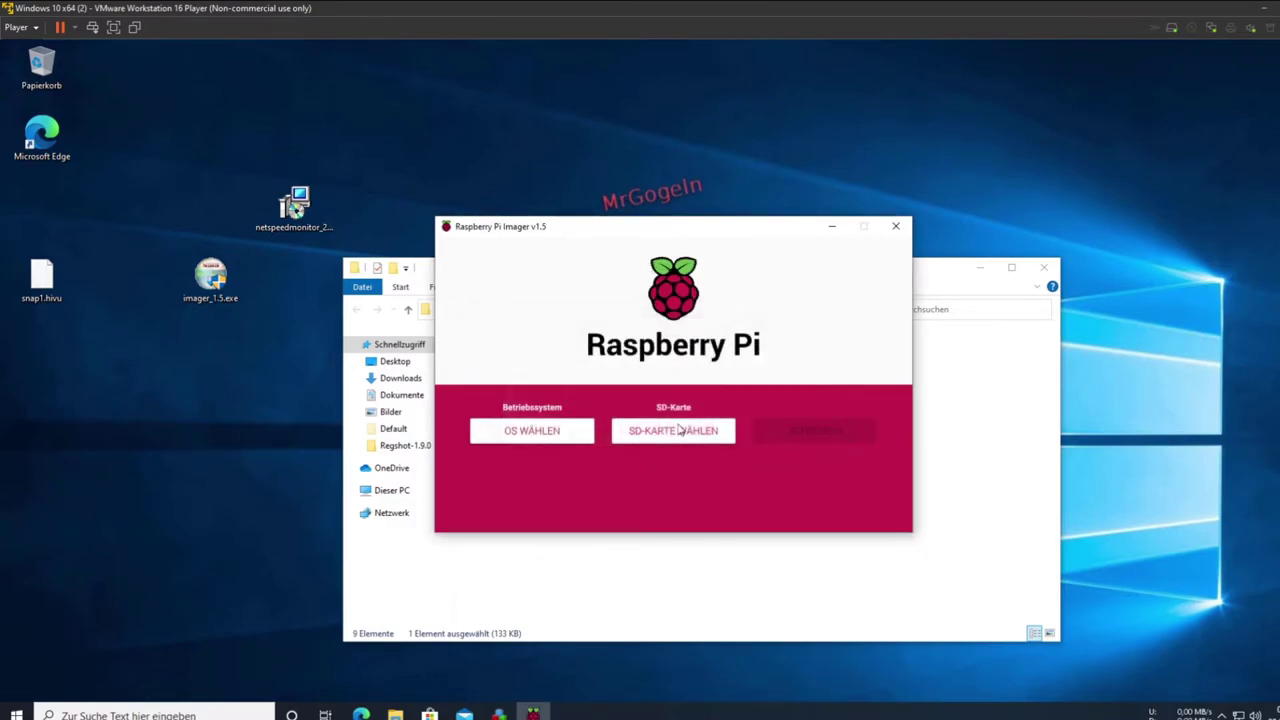
pyautogui.click(898, 227)
# - Bring the Regshot window back and enable the Scan dir1 option
pyautogui.click(496, 713)
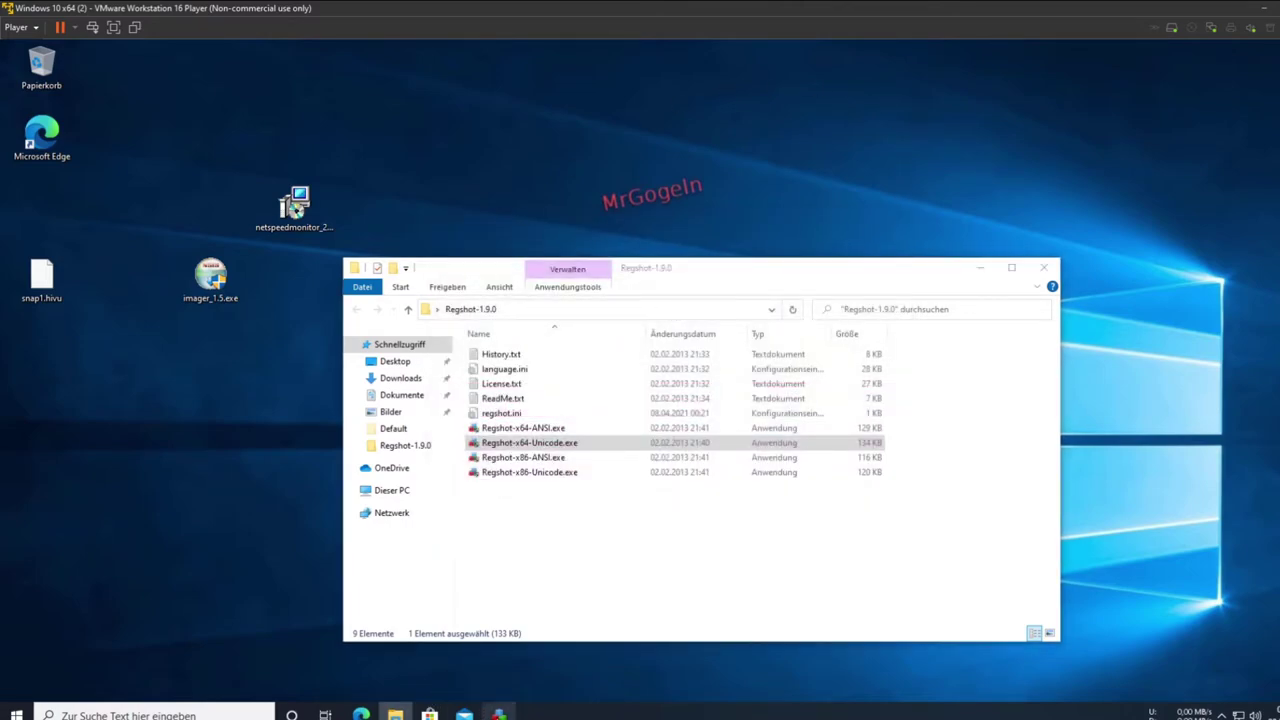
pyautogui.click(541, 325)
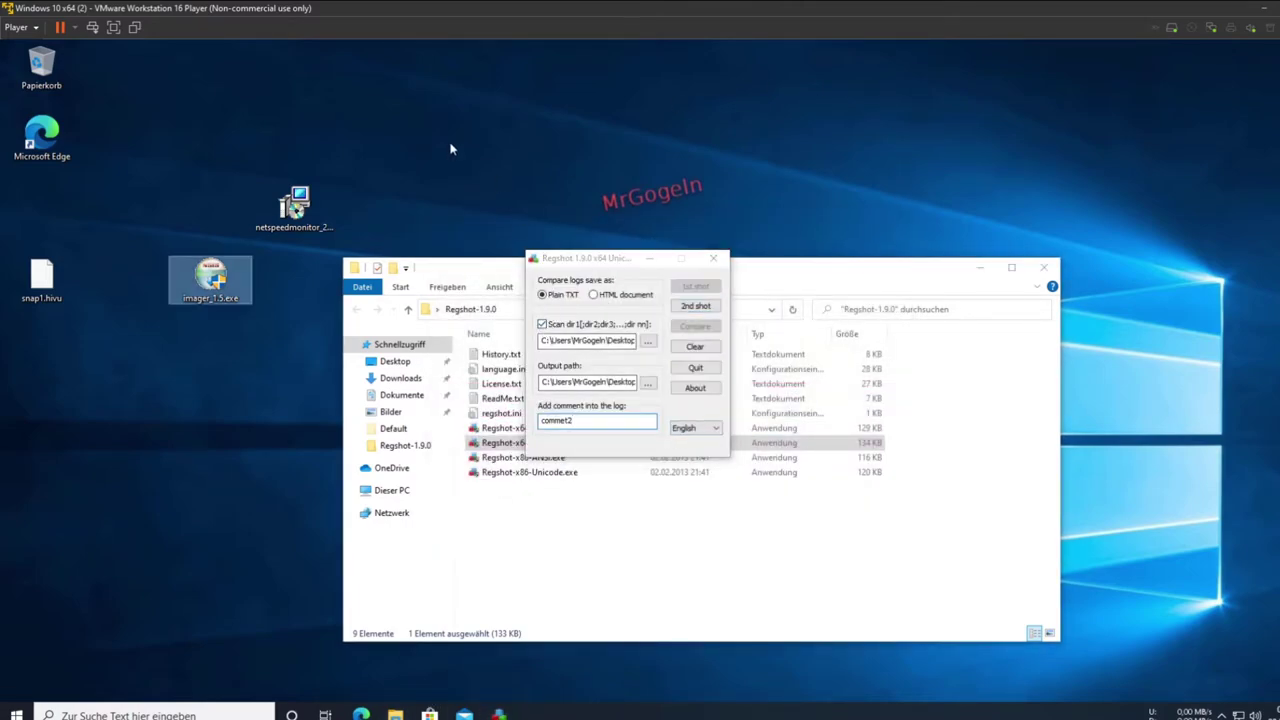
# - Create a new folder on the desktop, keeping the default name Neuer Ordner
pyautogui.rightClick(451, 144)
pyautogui.moveTo(521, 242)
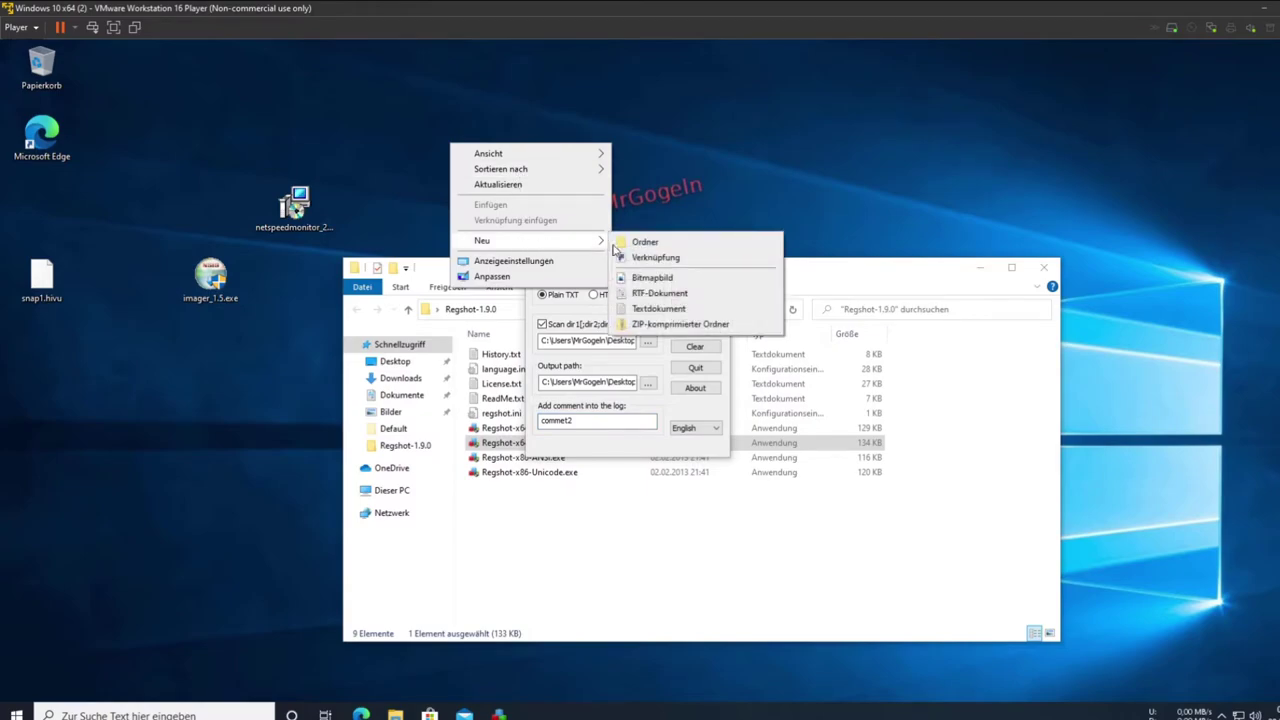
pyautogui.click(645, 242)
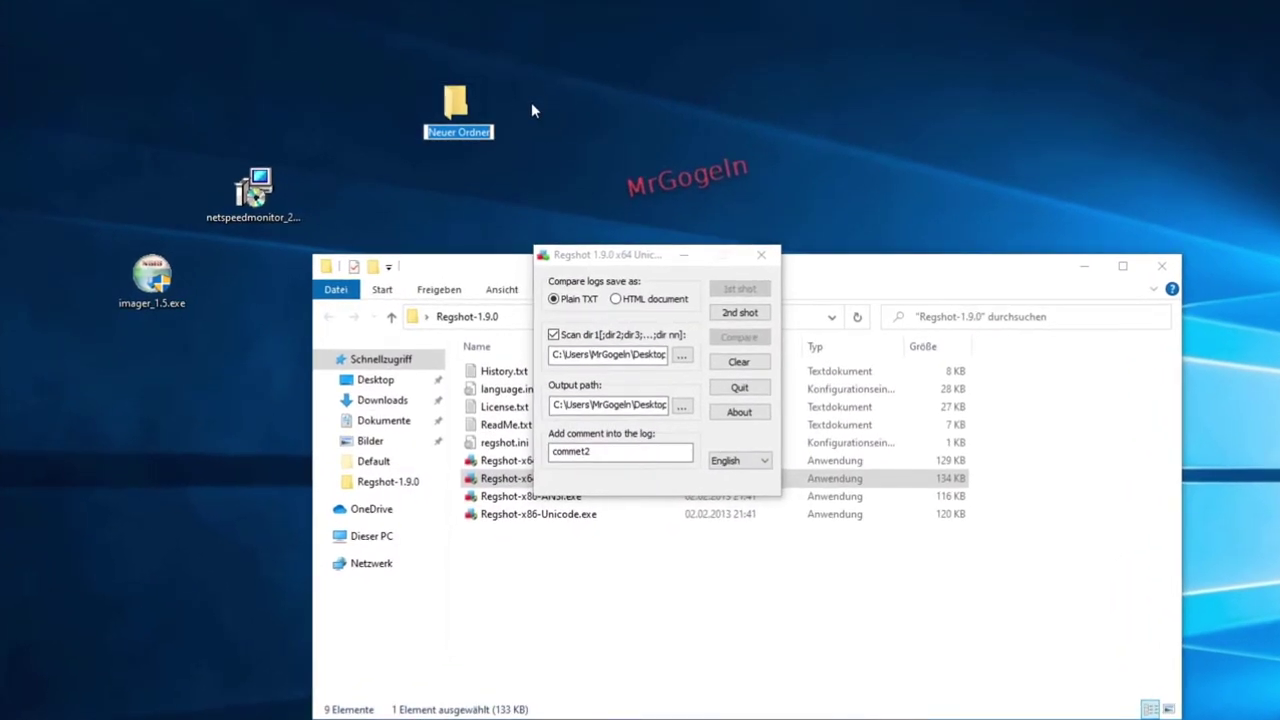
pyautogui.press('Return')
# - Create a text document with the default name inside Neuer Ordner, close its window, and move the folder's icon beside Microsoft Edge
pyautogui.doubleClick(465, 110)
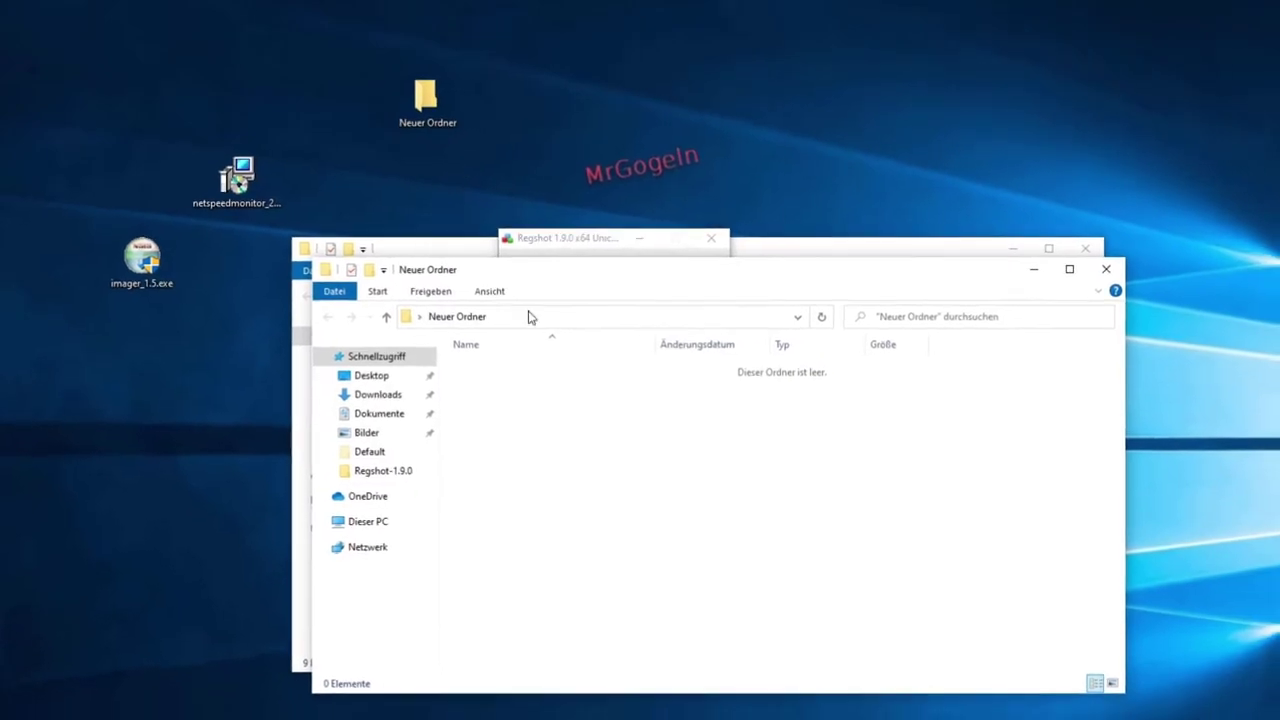
pyautogui.rightClick(604, 424)
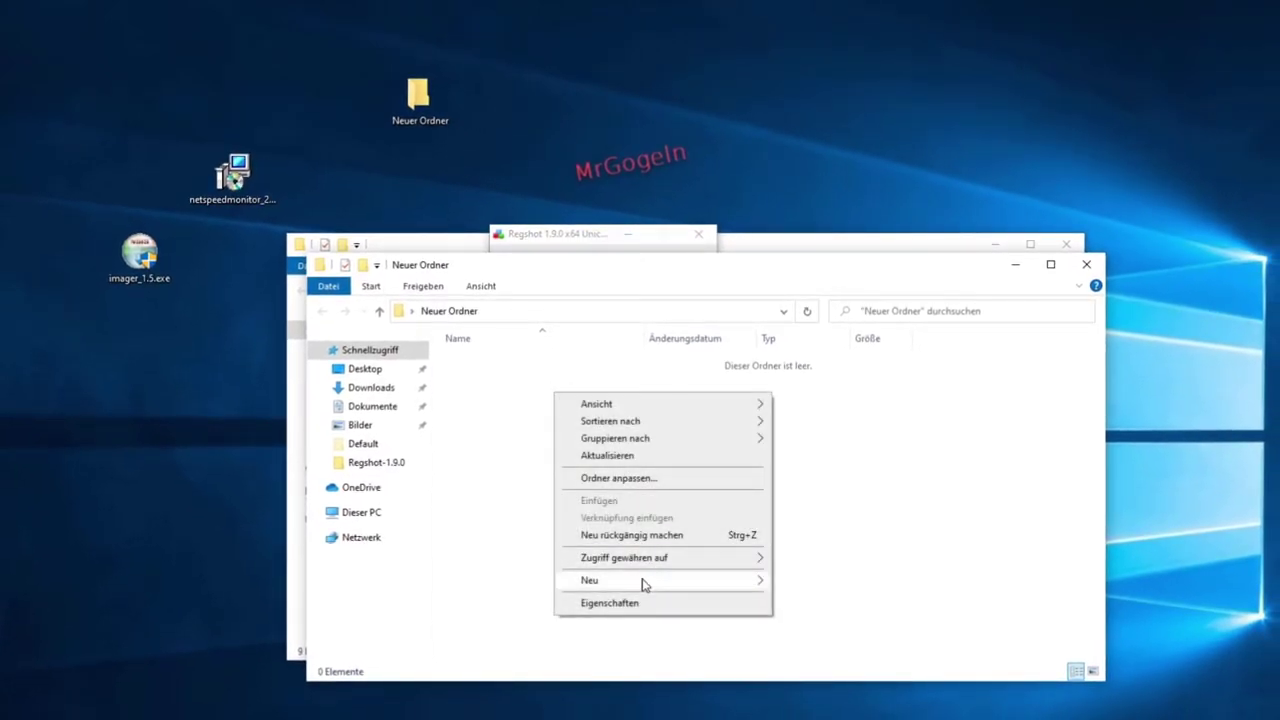
pyautogui.moveTo(645, 585)
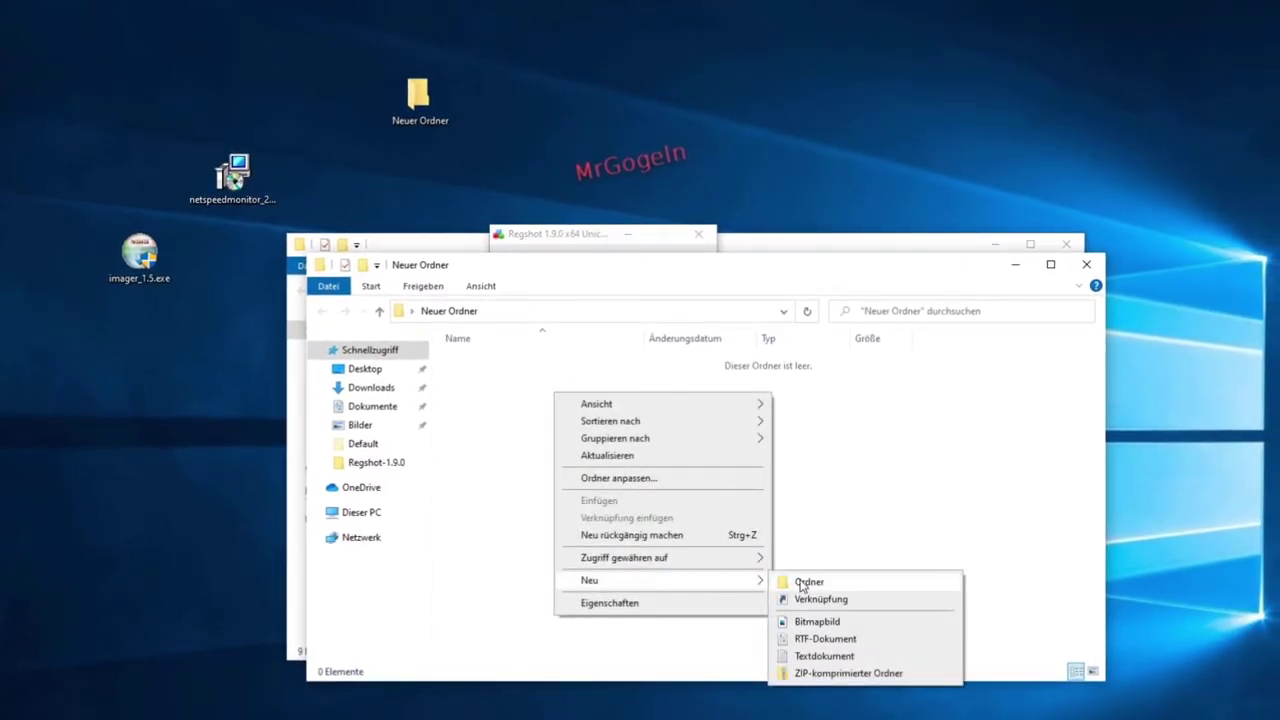
pyautogui.click(812, 656)
pyautogui.click(531, 389)
pyautogui.click(1087, 266)
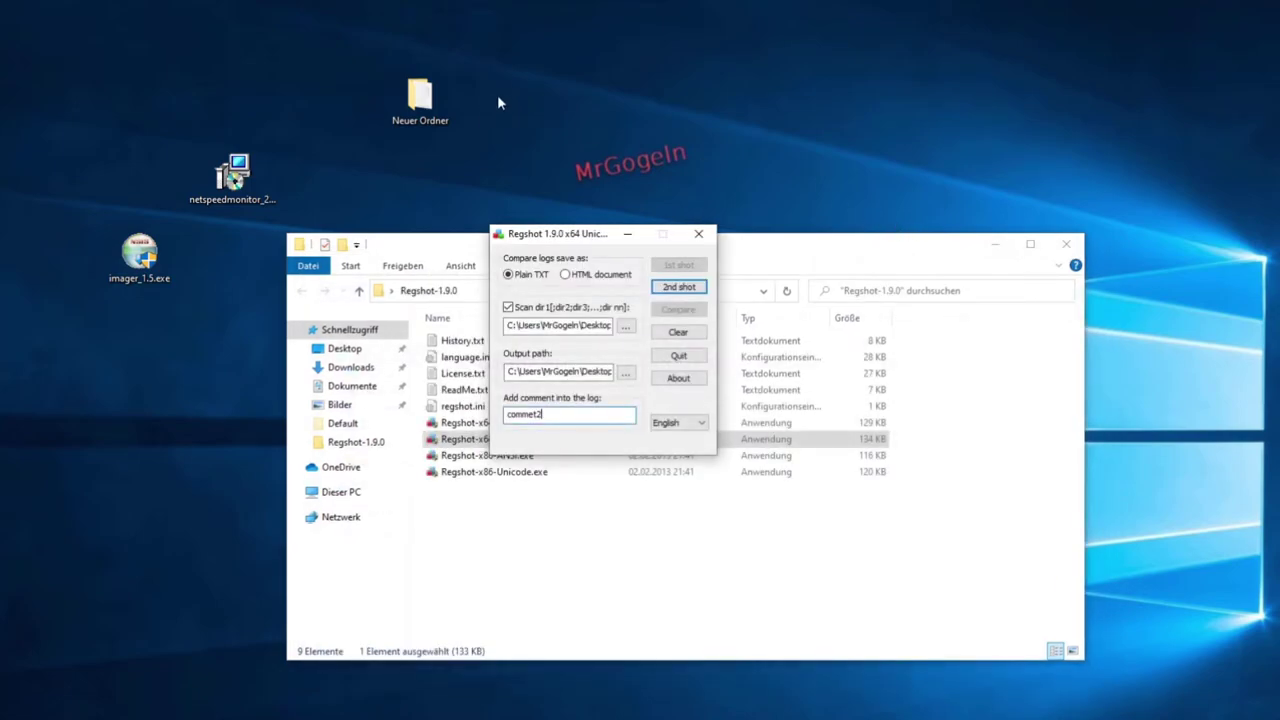
pyautogui.moveTo(183, 77); pyautogui.dragTo(183, 78)
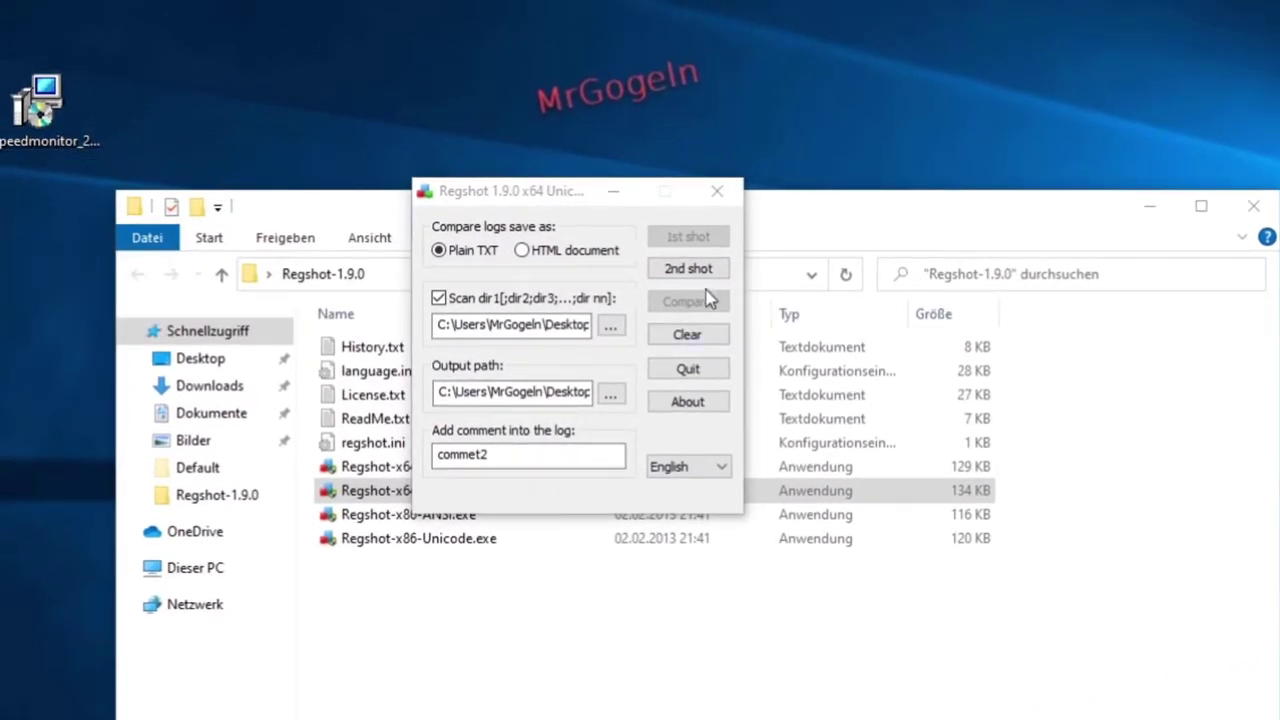
# - Take the second shot, save it to the Desktop as snap2, and move the saved file's icon below snap1.hivu
pyautogui.click(688, 268)
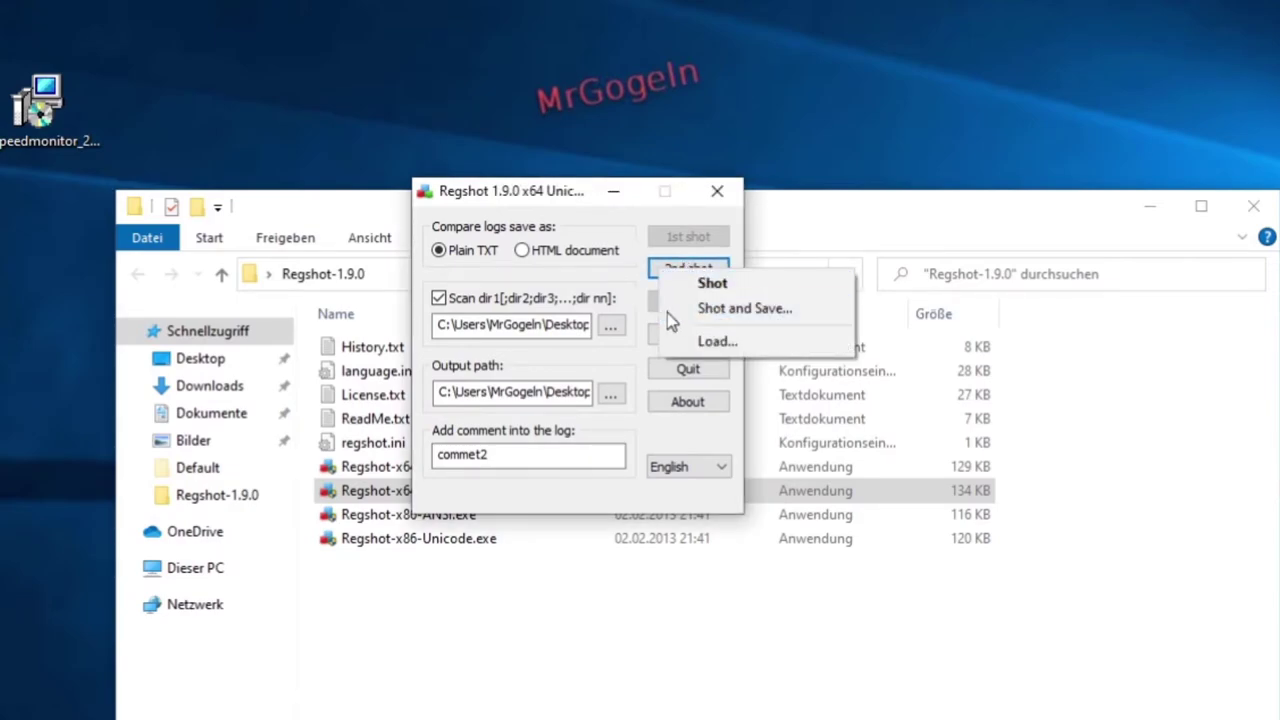
pyautogui.click(768, 311)
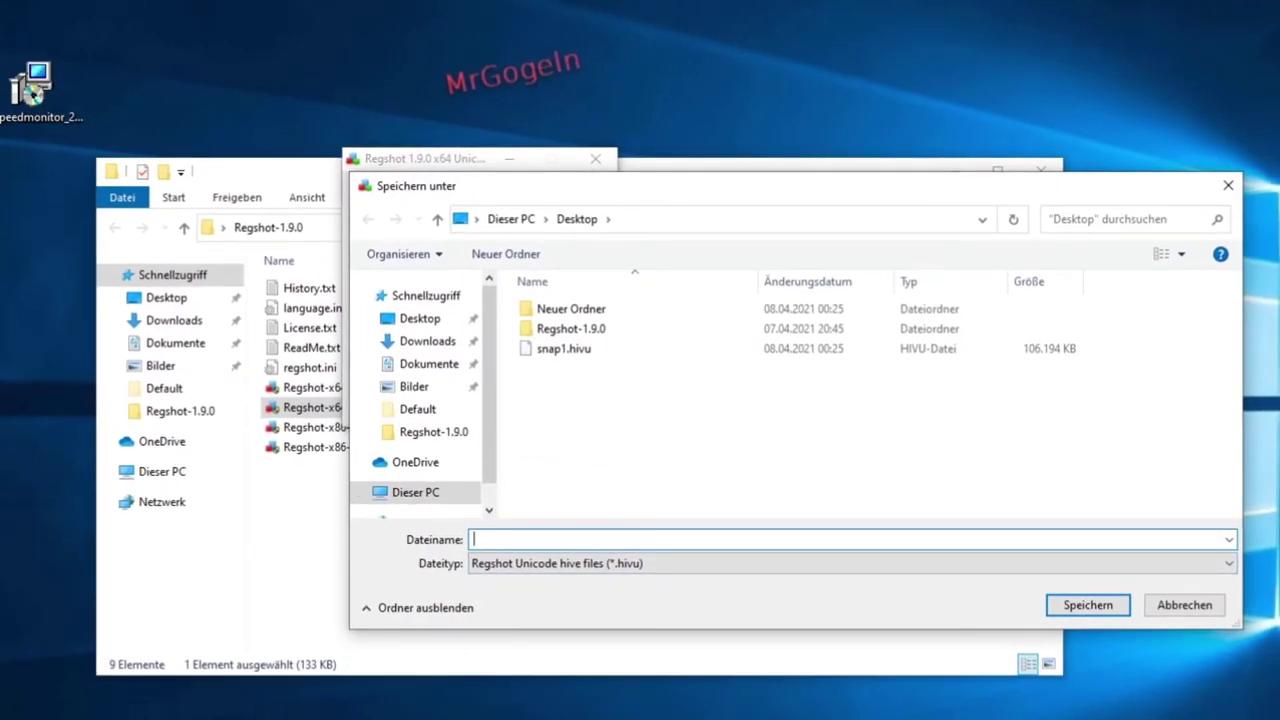
pyautogui.write('snap2')
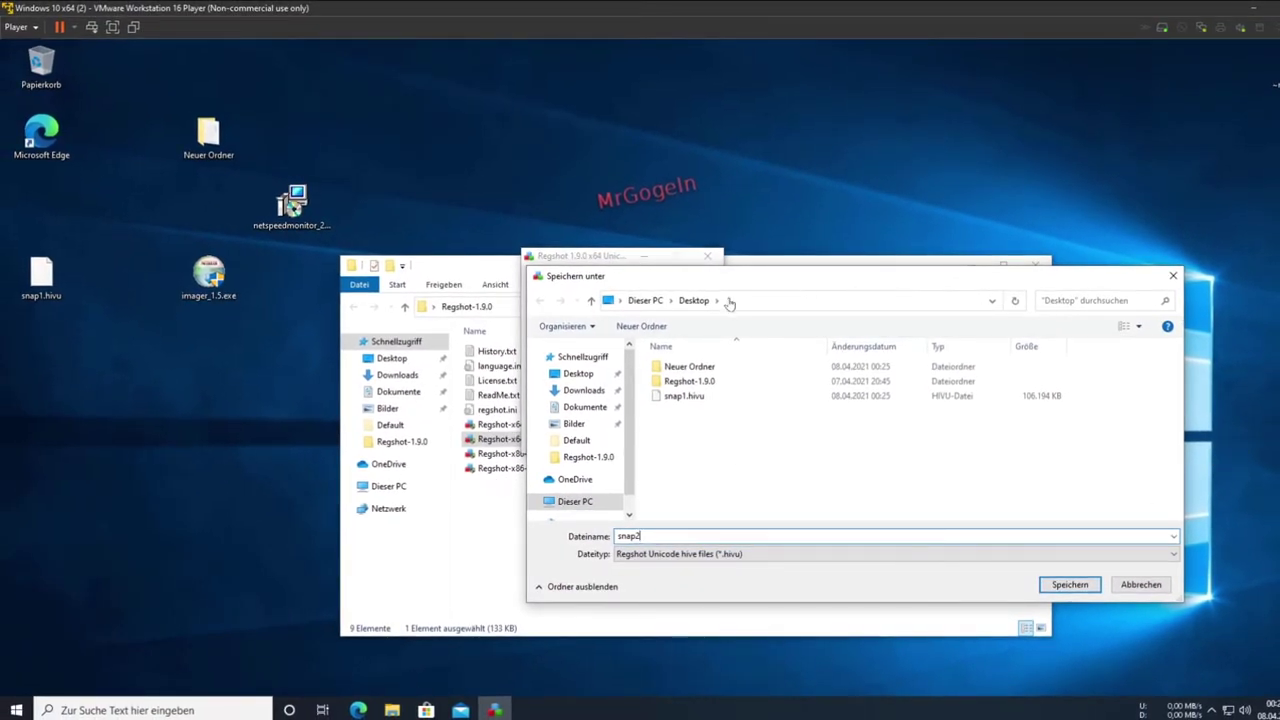
pyautogui.click(1068, 585)
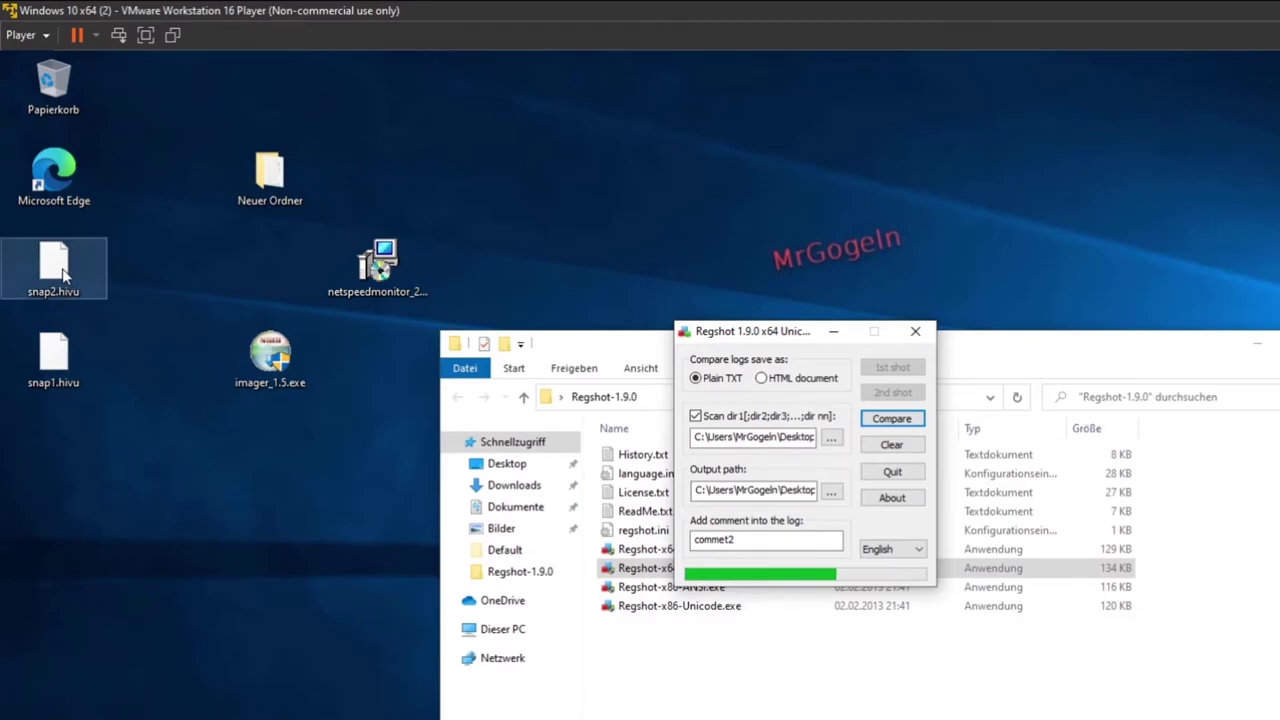
pyautogui.moveTo(53, 270); pyautogui.dragTo(53, 450)
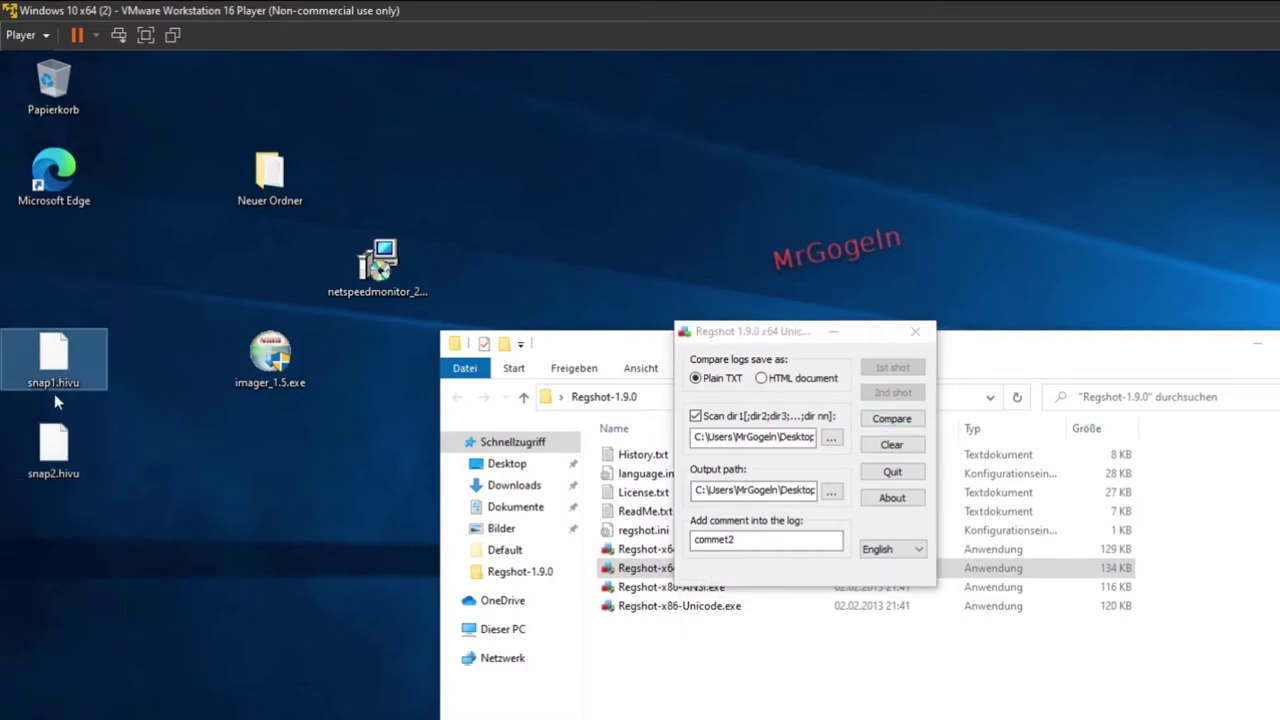
pyautogui.click(54, 450)
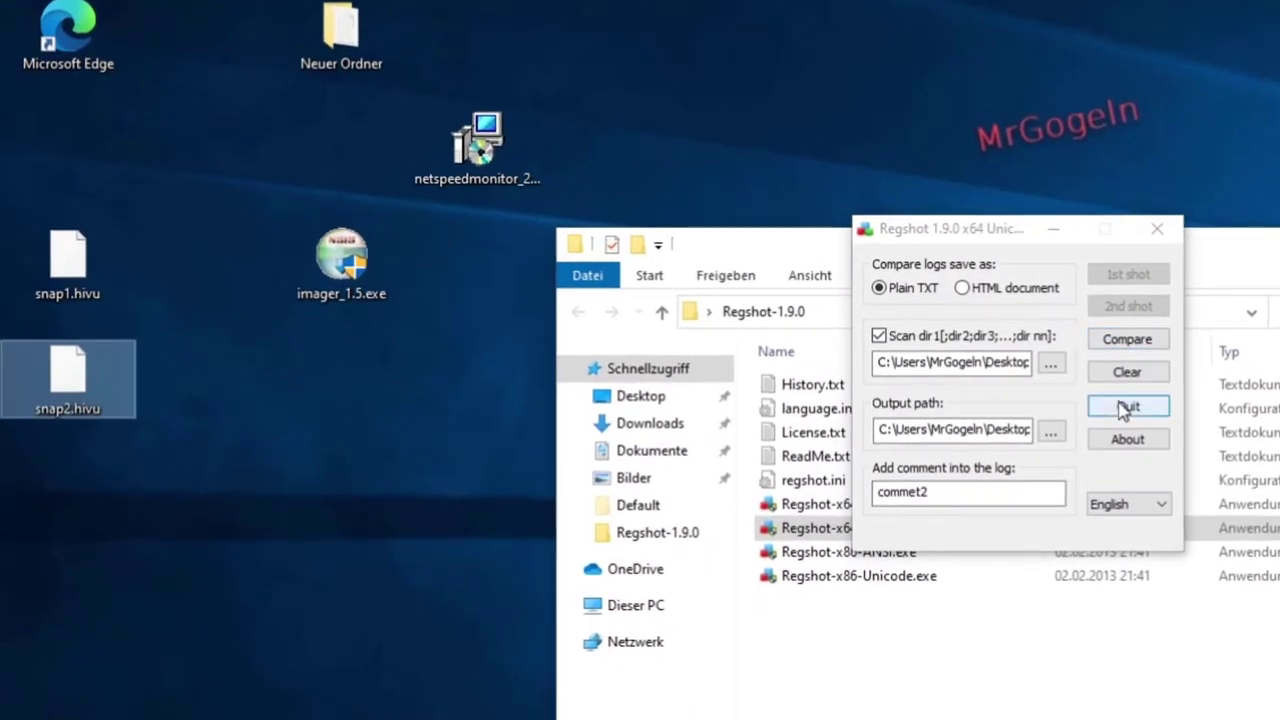
# - Compare the two shots and maximize the resulting commet2.txt log
pyautogui.click(1120, 339)
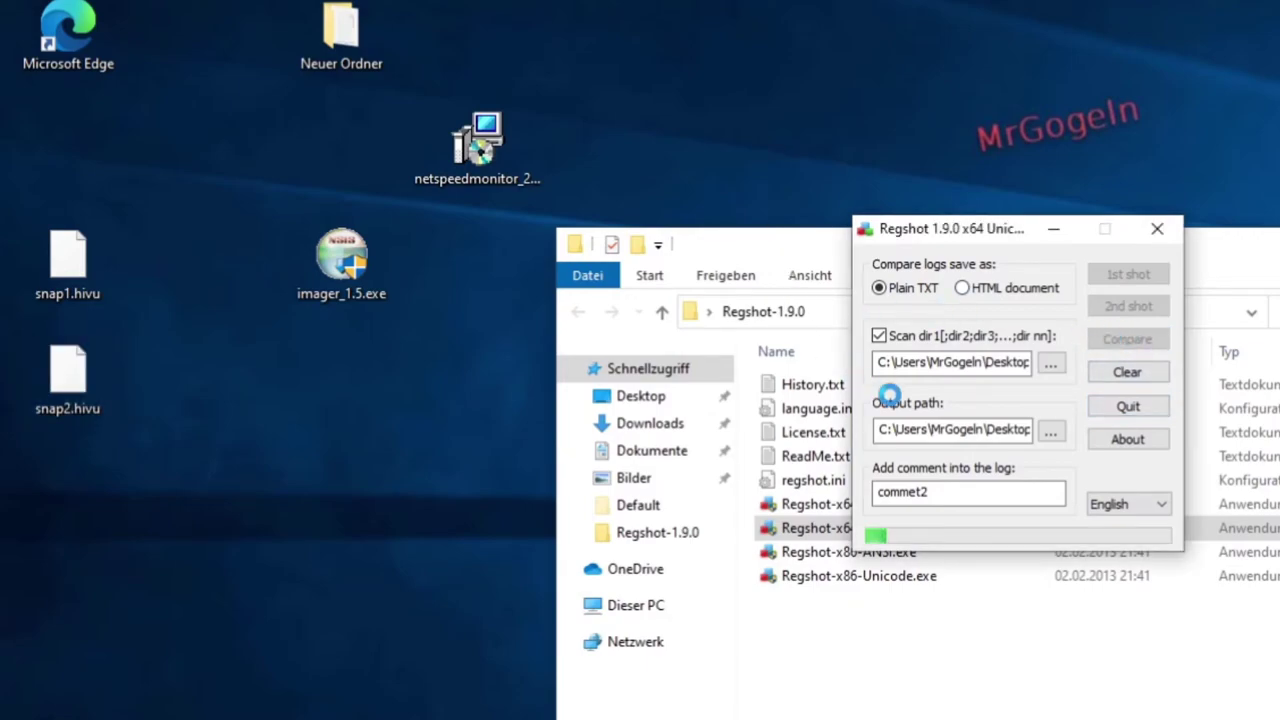
pyautogui.click(99, 245)
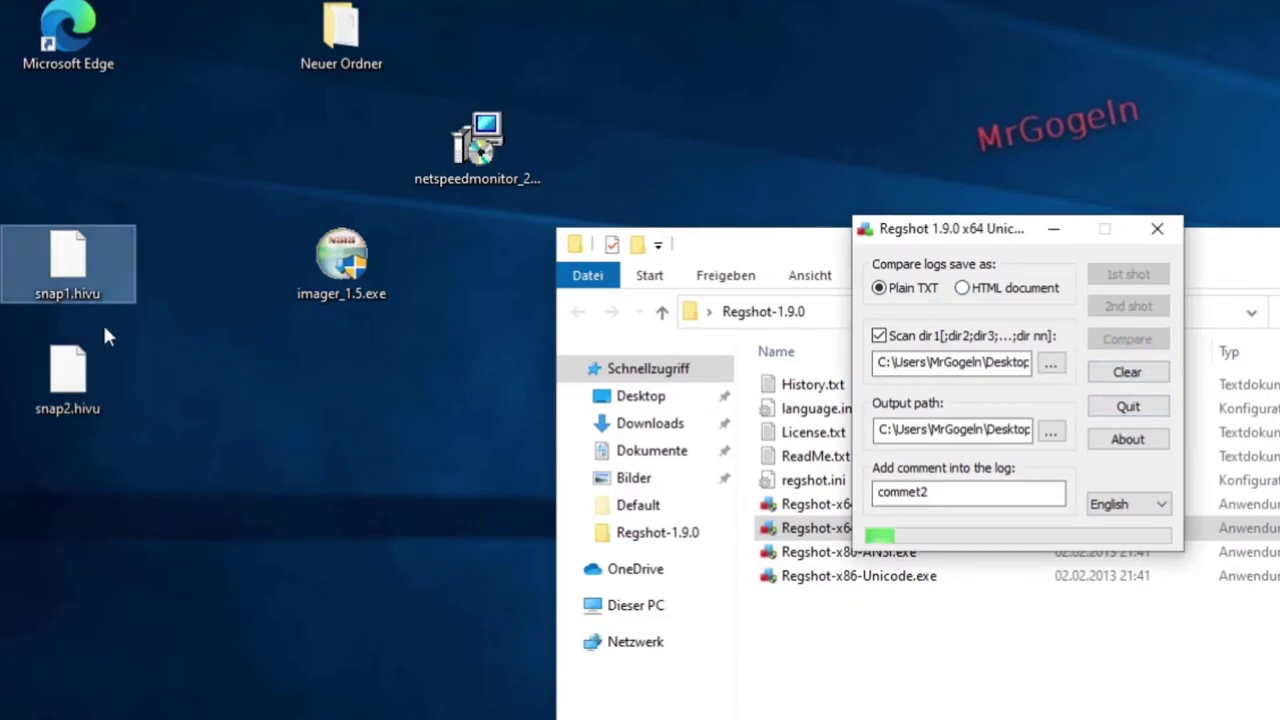
pyautogui.click(110, 380)
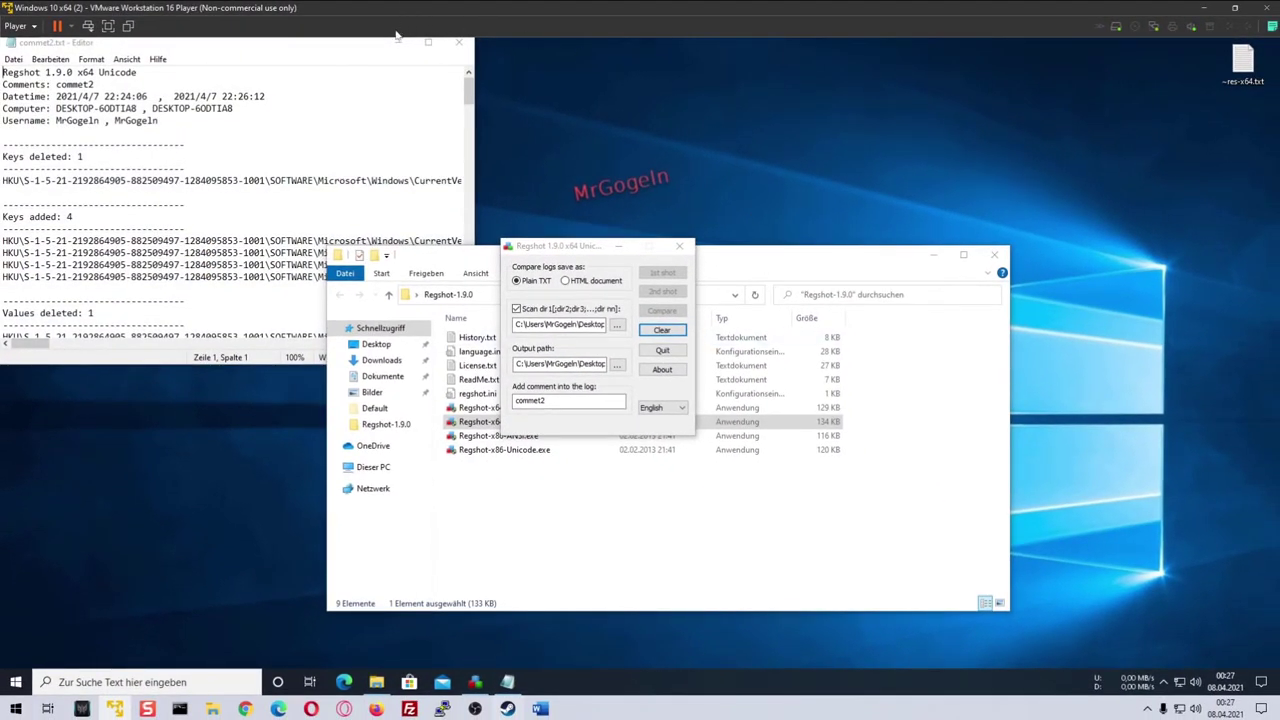
pyautogui.click(428, 42)
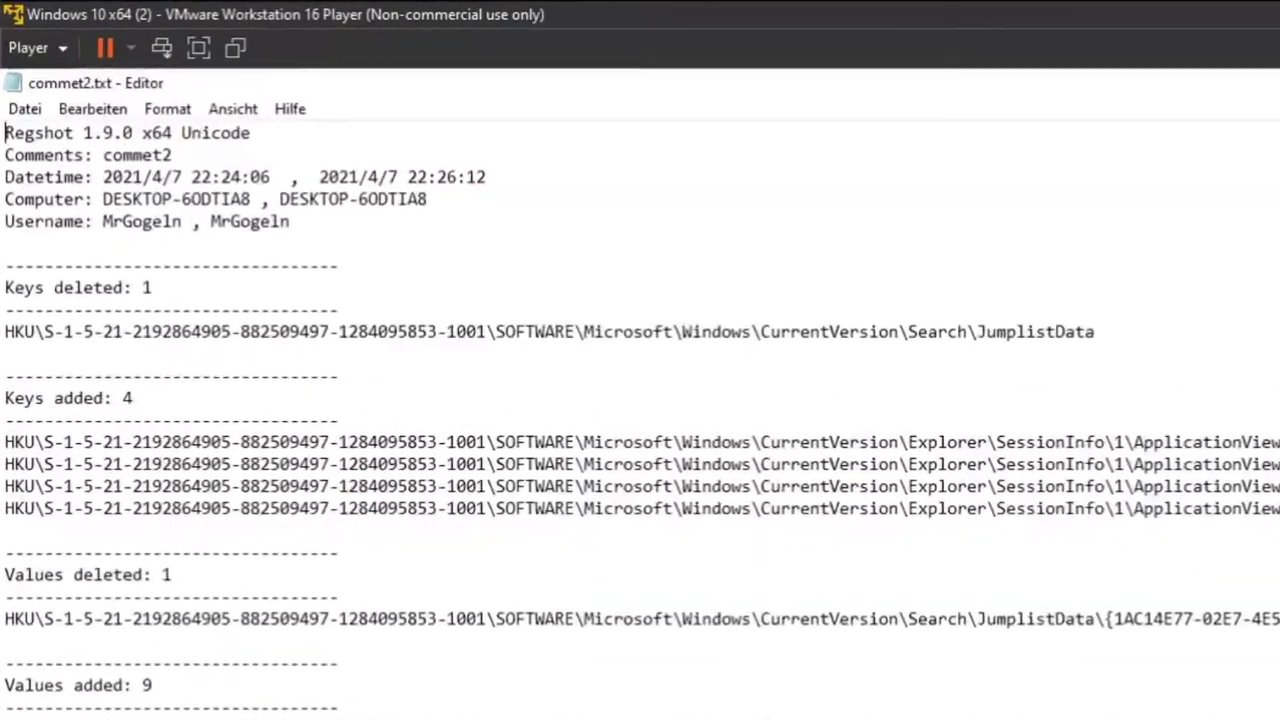
# - Examine the log's header for the Regshot version, comment, shot times, computer names and usernames
pyautogui.moveTo(8, 79); pyautogui.dragTo(103, 93)
pyautogui.click(305, 161)
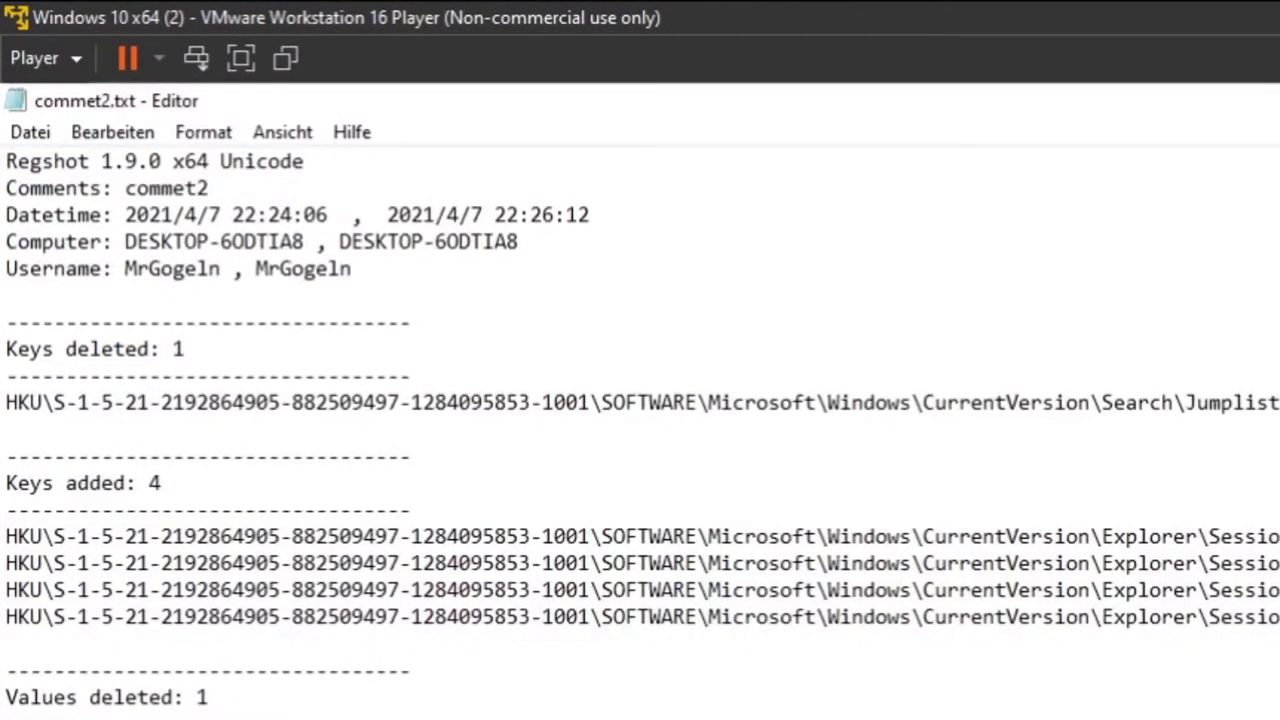
pyautogui.moveTo(6, 188); pyautogui.dragTo(210, 188)
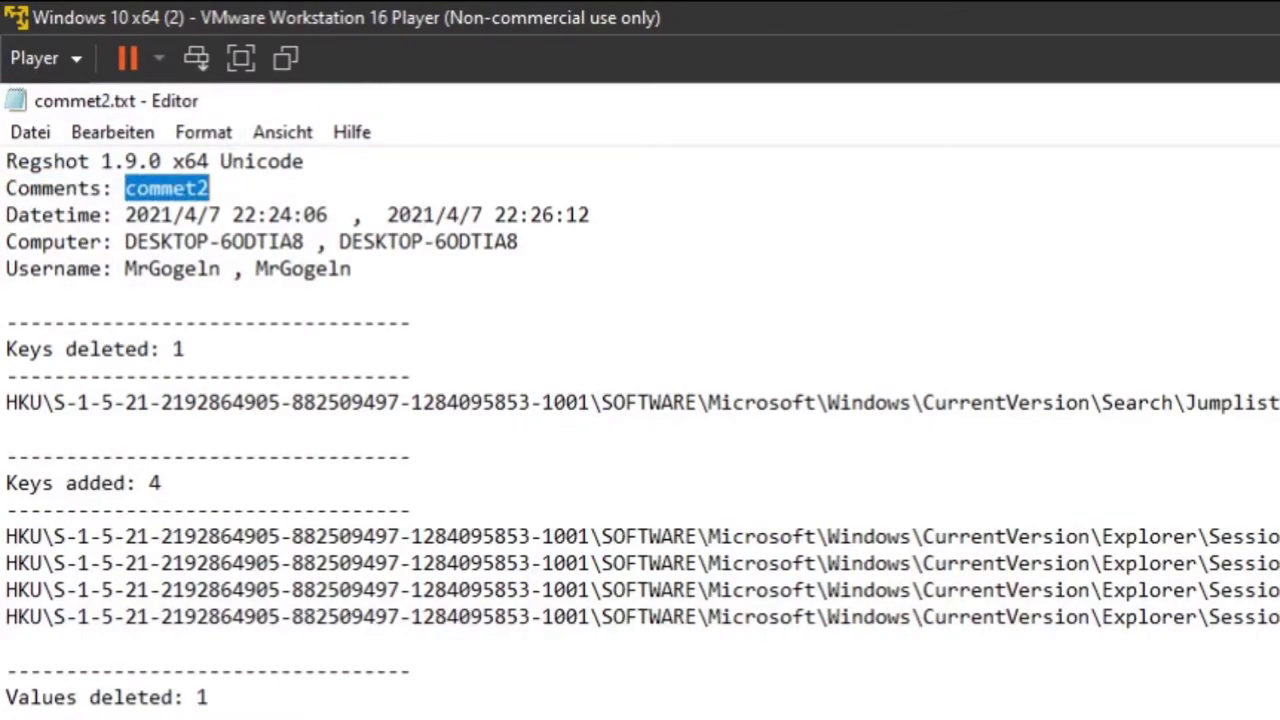
pyautogui.click(197, 212)
pyautogui.moveTo(30, 214); pyautogui.dragTo(590, 214)
pyautogui.click(125, 214)
pyautogui.moveTo(125, 241); pyautogui.dragTo(518, 241)
pyautogui.click(220, 241)
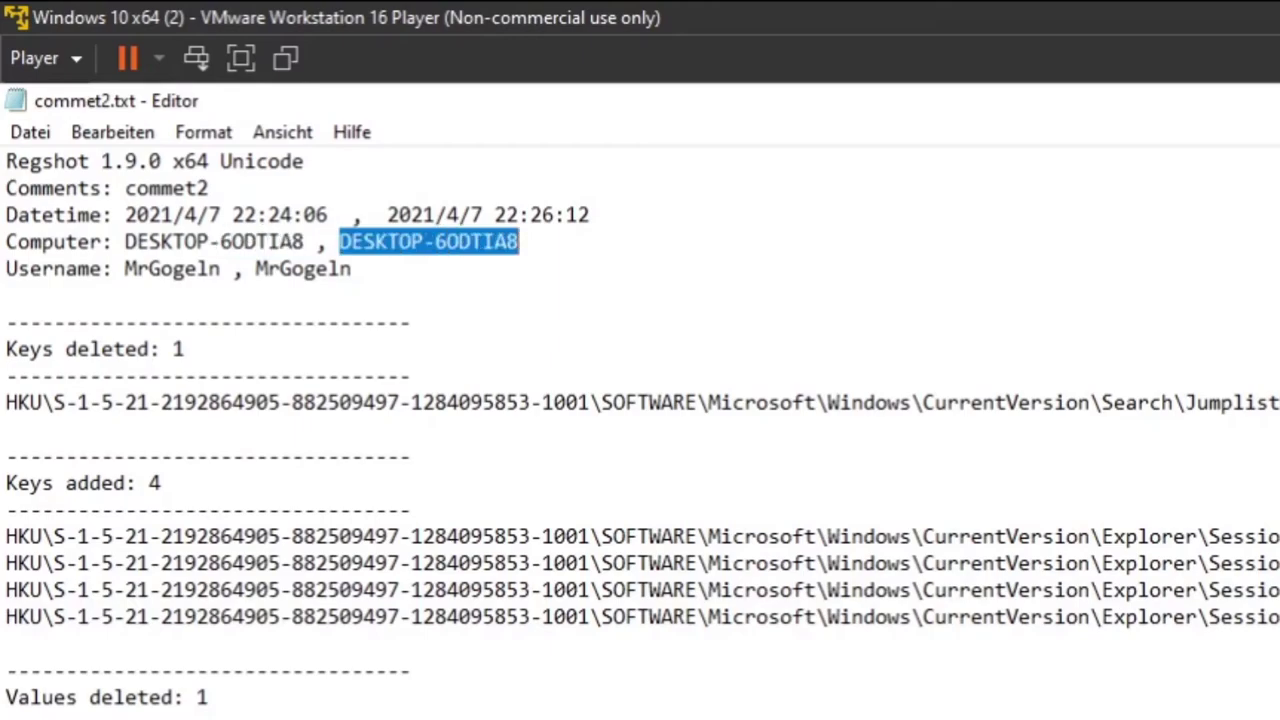
pyautogui.click(518, 241)
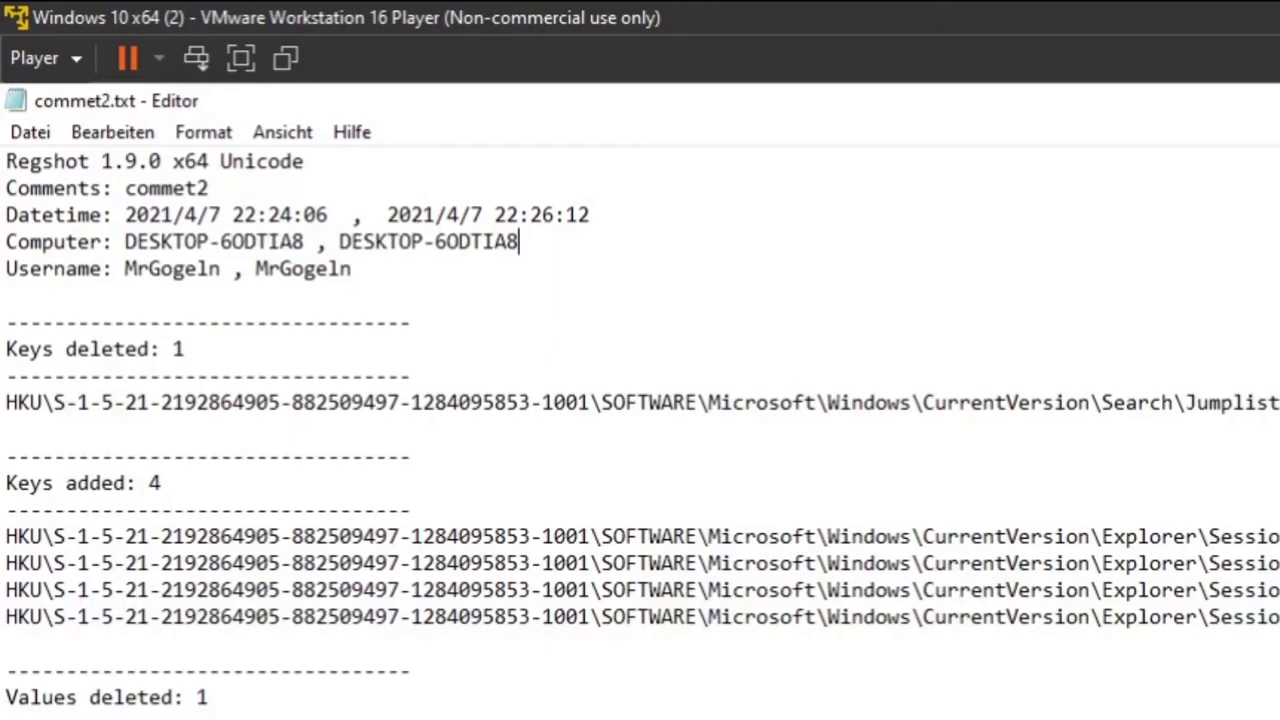
pyautogui.click(124, 268)
pyautogui.moveTo(124, 268); pyautogui.dragTo(5, 268)
pyautogui.moveTo(255, 268); pyautogui.dragTo(353, 268)
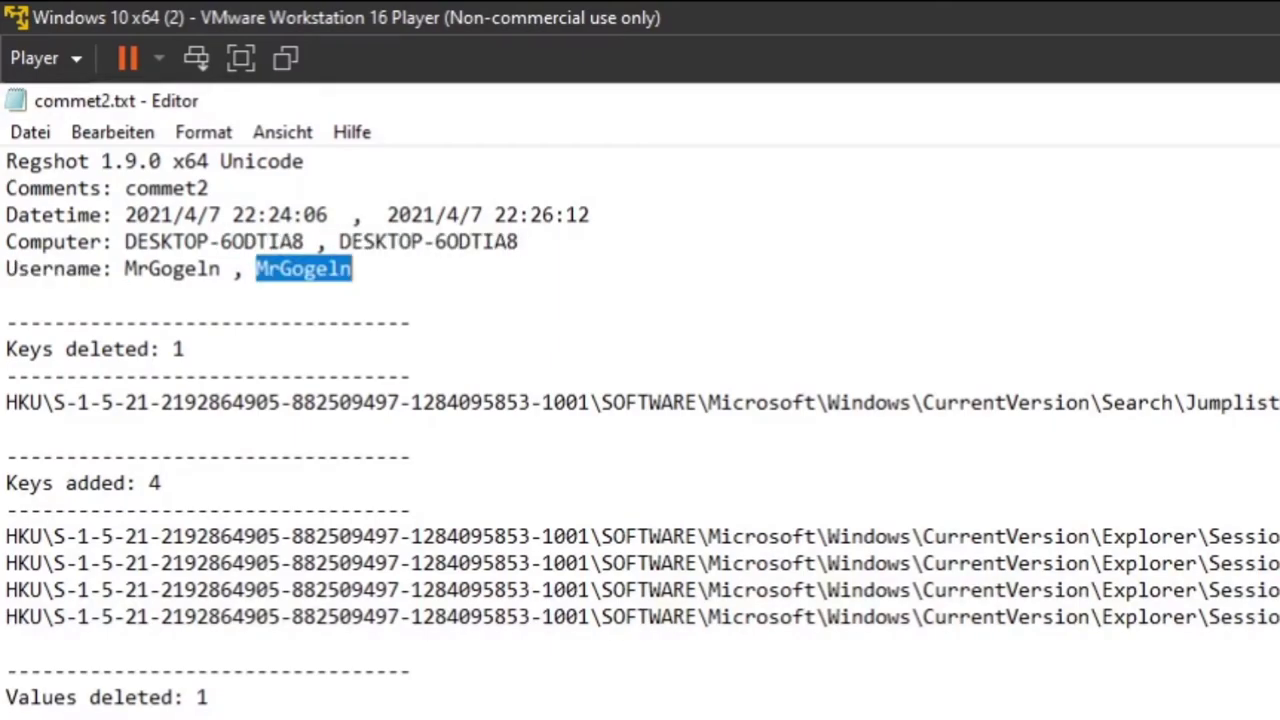
# - Examine the deleted and added registry keys in the comparison log
pyautogui.moveTo(18, 349); pyautogui.dragTo(186, 349)
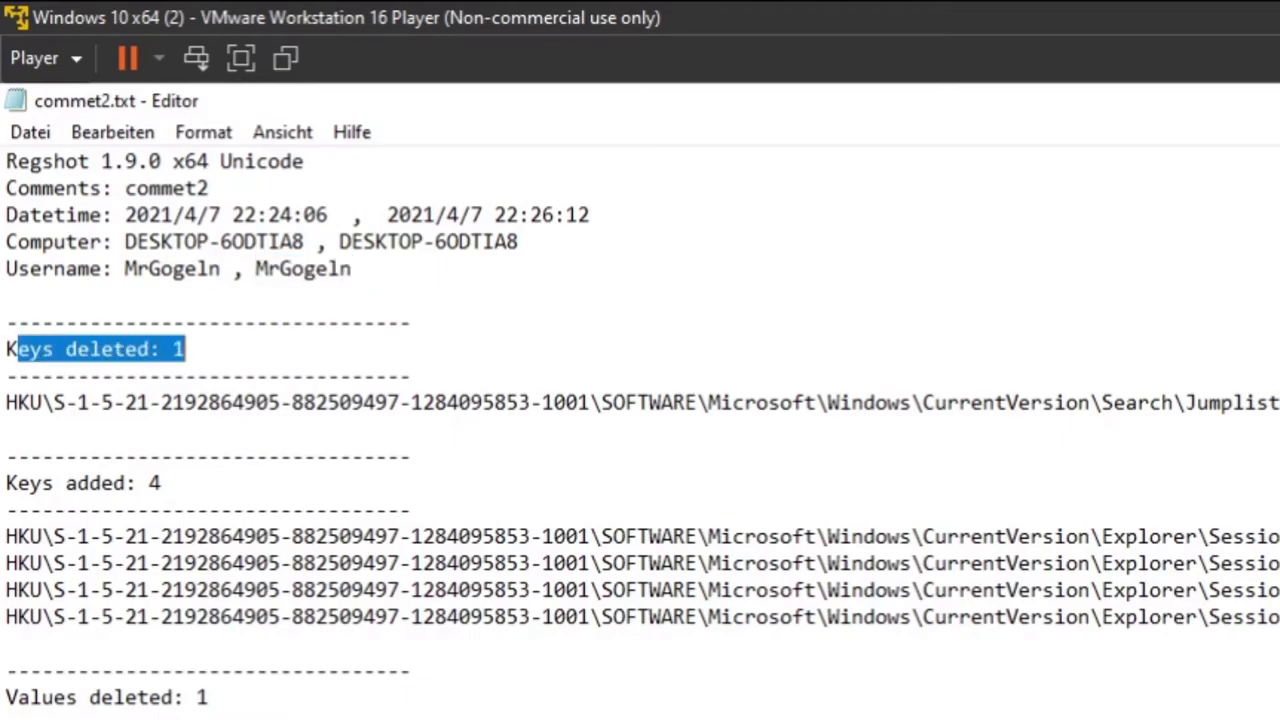
pyautogui.click(186, 349)
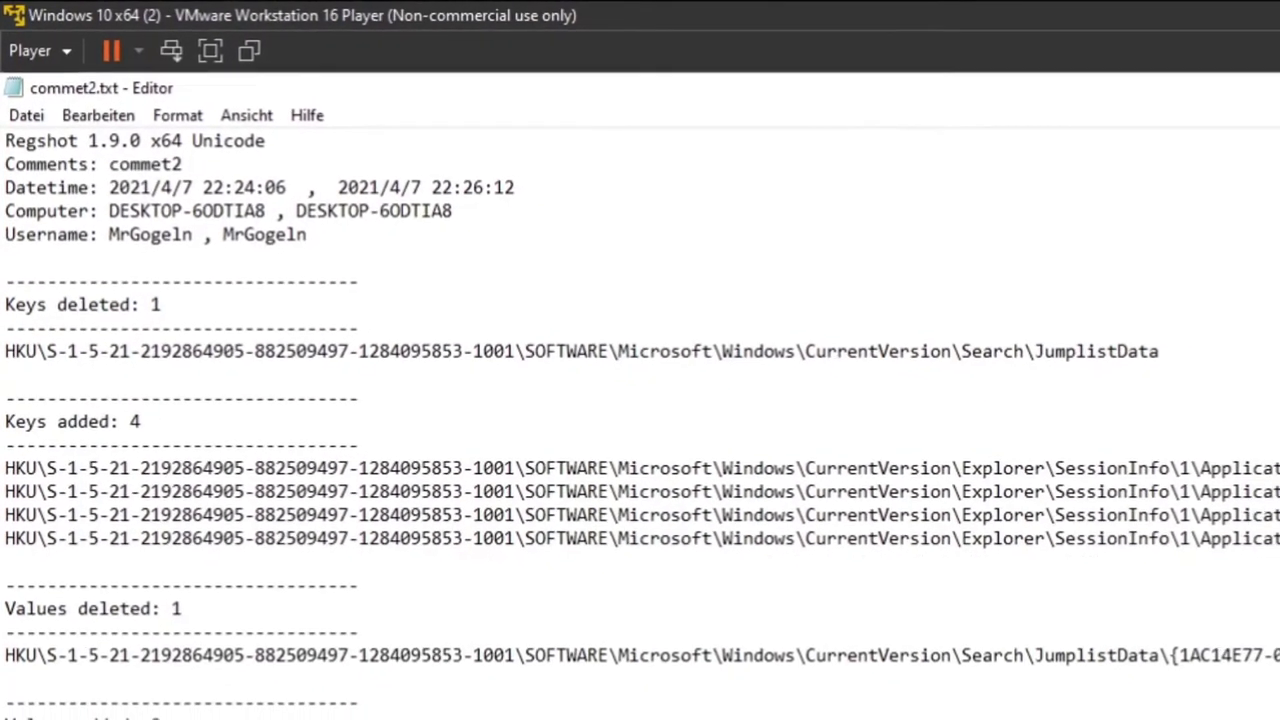
pyautogui.click(94, 330)
pyautogui.moveTo(94, 330); pyautogui.dragTo(6, 352)
pyautogui.click(16, 330)
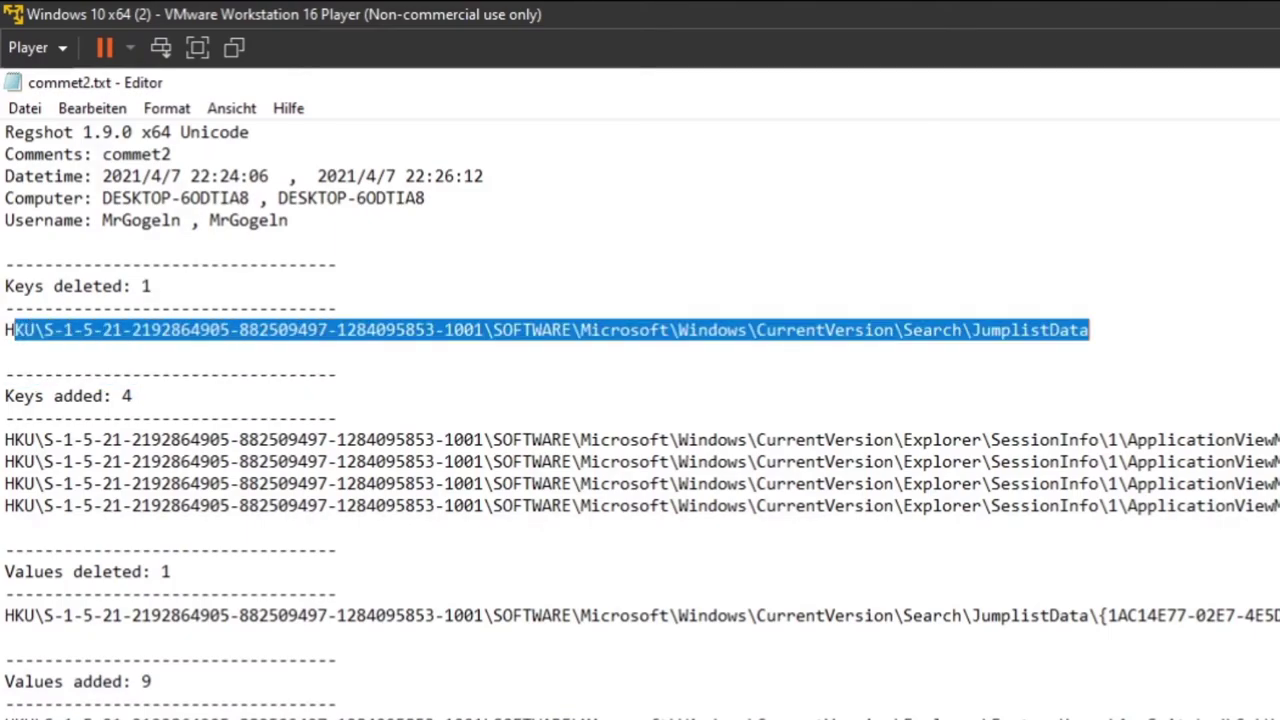
pyautogui.moveTo(24, 396); pyautogui.dragTo(122, 396)
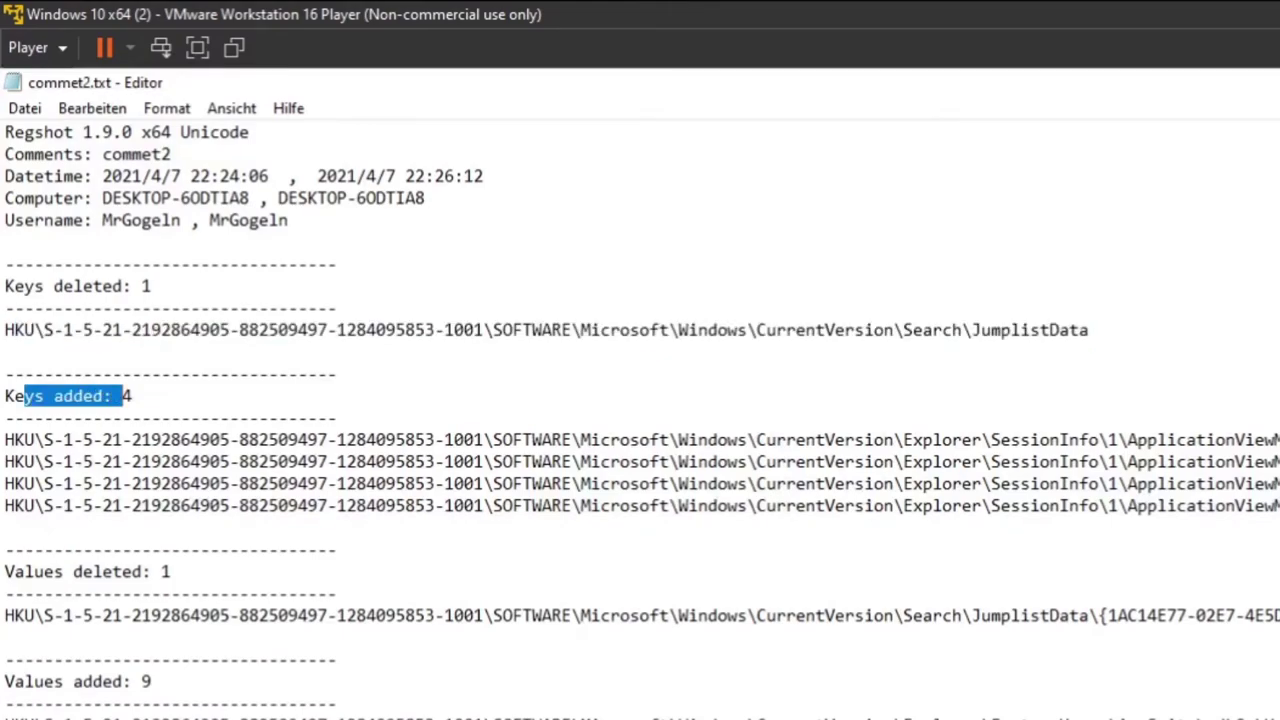
pyautogui.moveTo(100, 528); pyautogui.dragTo(6, 440)
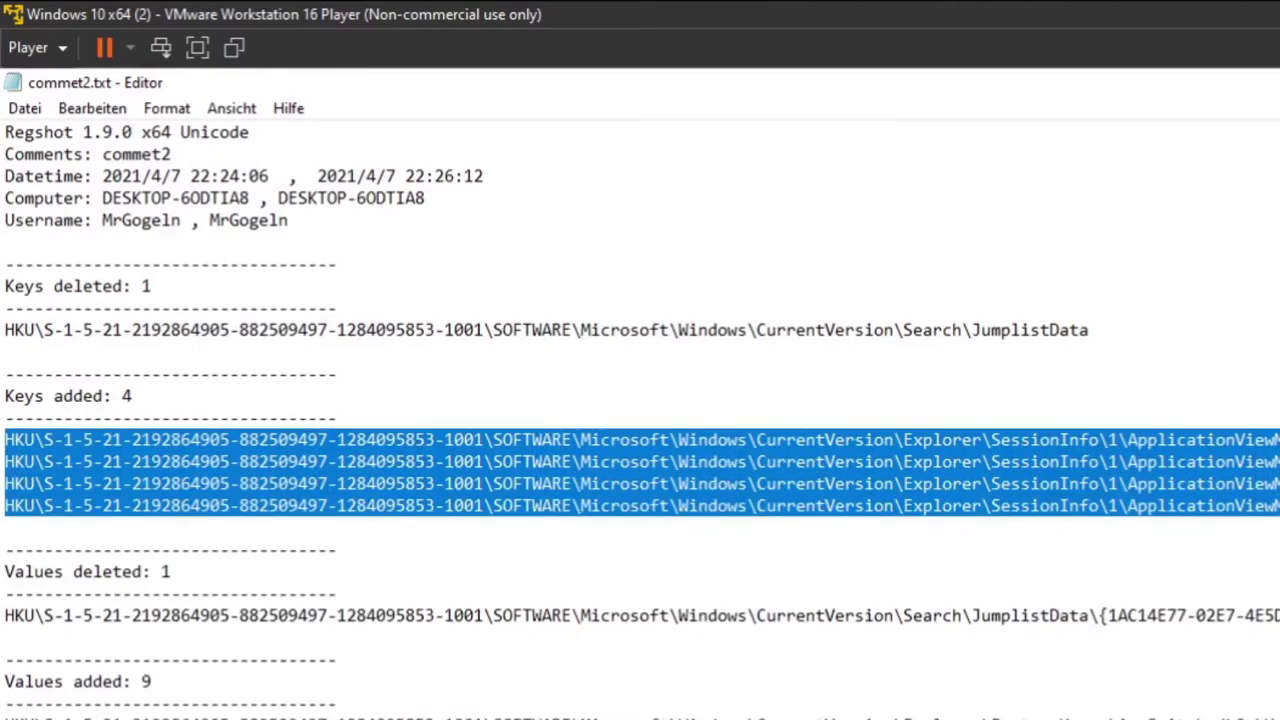
# - Examine the deleted and added registry values in the comparison log
pyautogui.scroll(-1, 640, 420)
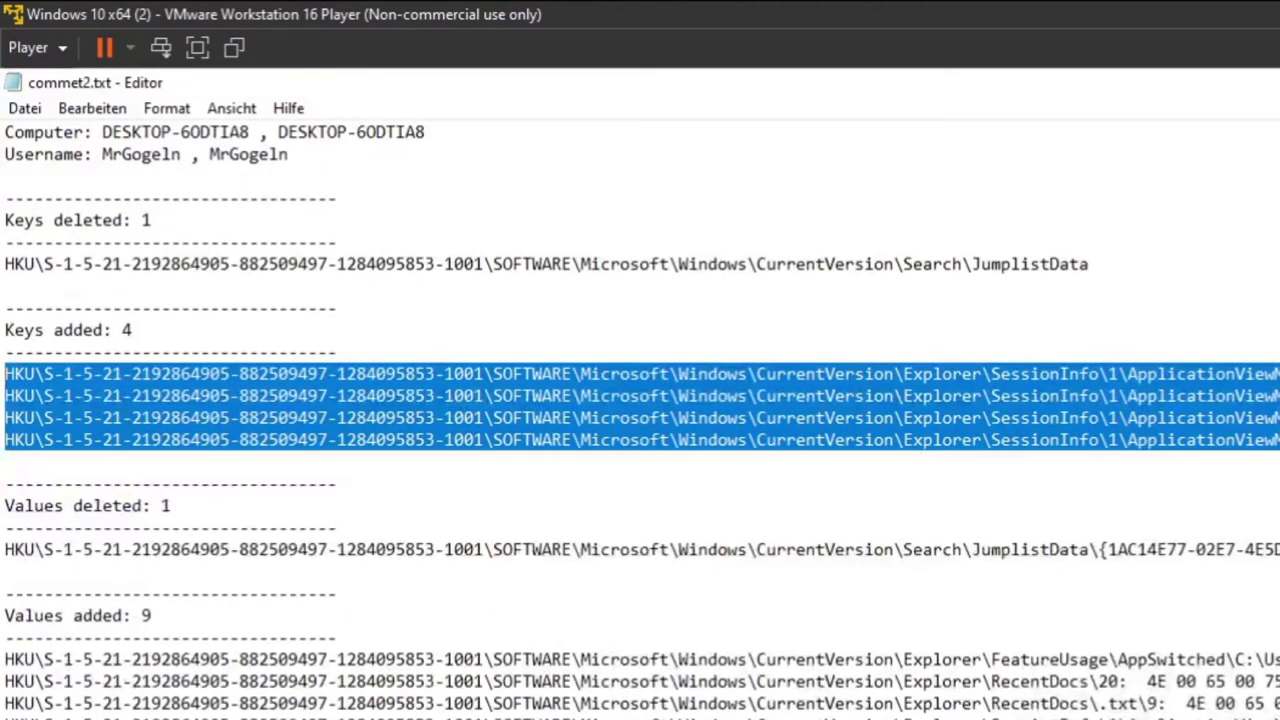
pyautogui.click(34, 505)
pyautogui.moveTo(92, 506); pyautogui.dragTo(250, 528)
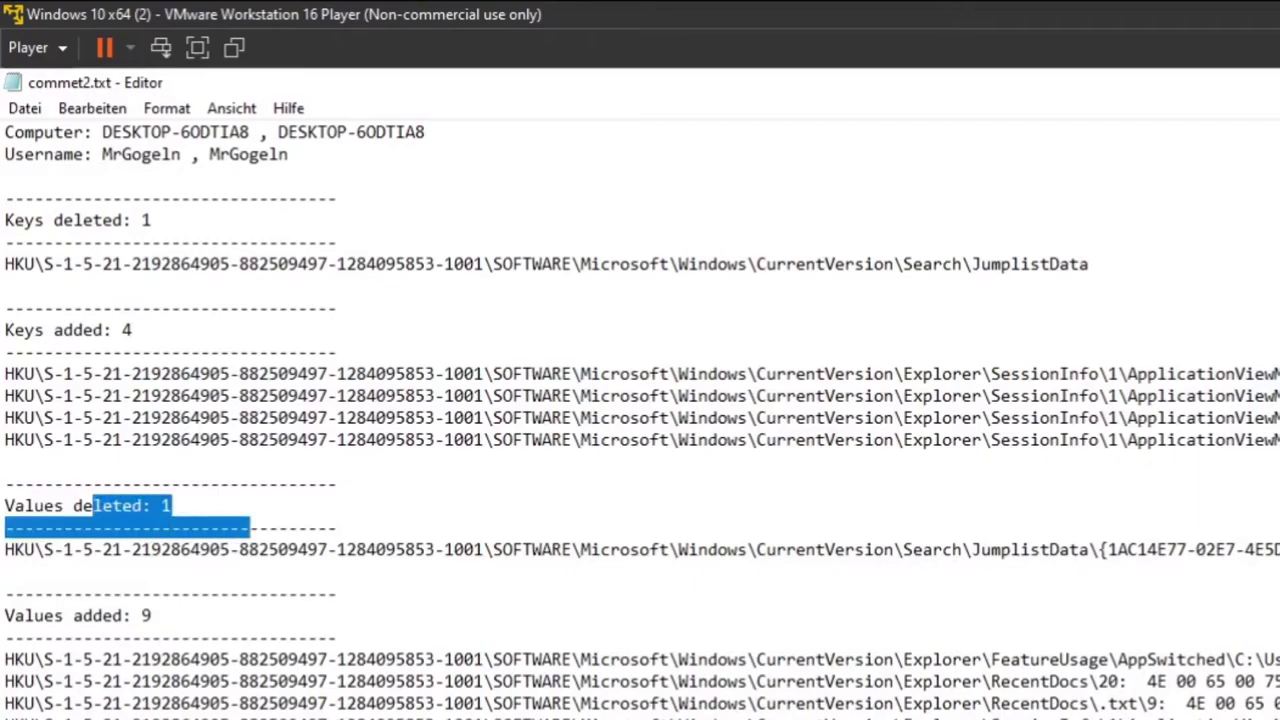
pyautogui.click(250, 528)
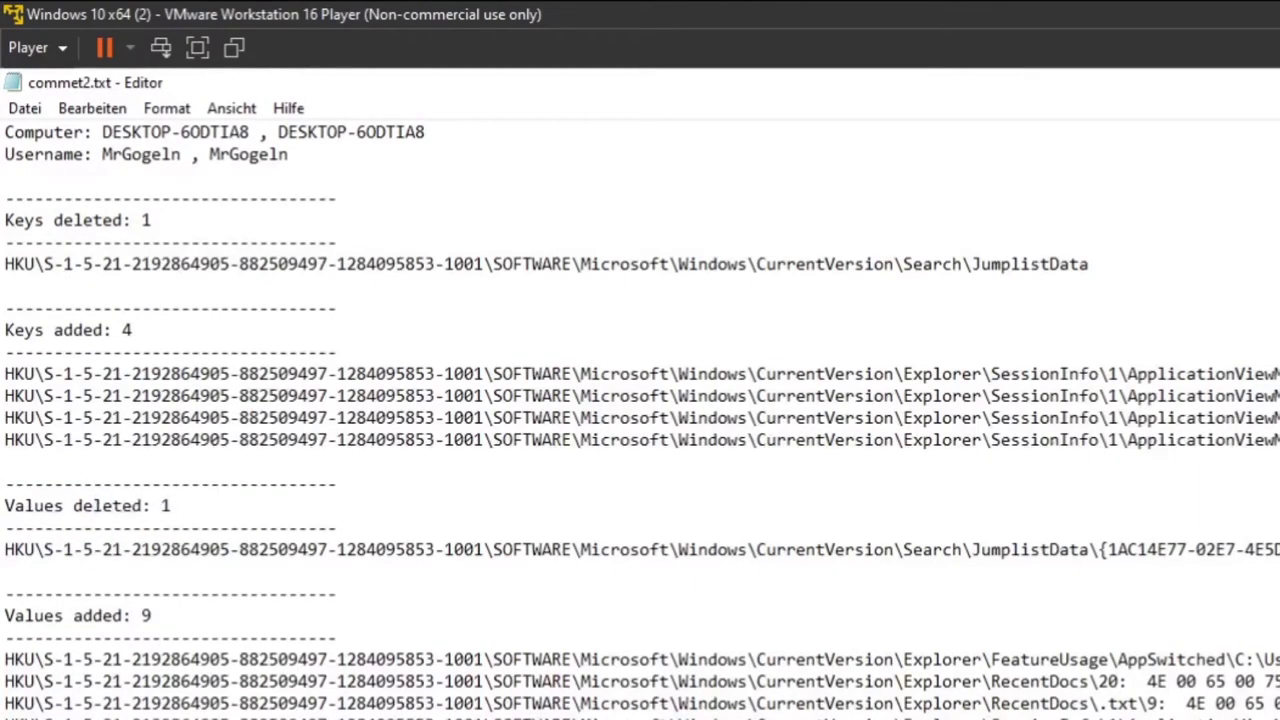
pyautogui.scroll(-2, 640, 420)
pyautogui.moveTo(14, 484); pyautogui.dragTo(73, 484)
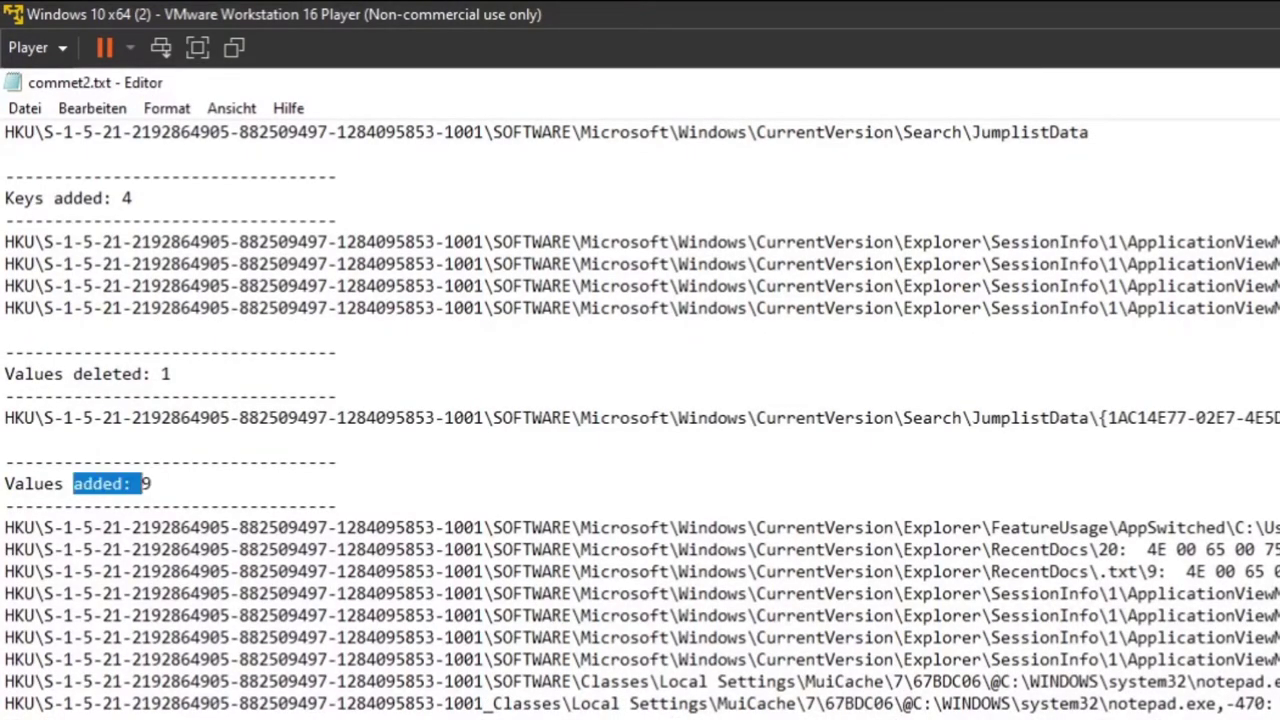
pyautogui.moveTo(5, 527); pyautogui.dragTo(1275, 703)
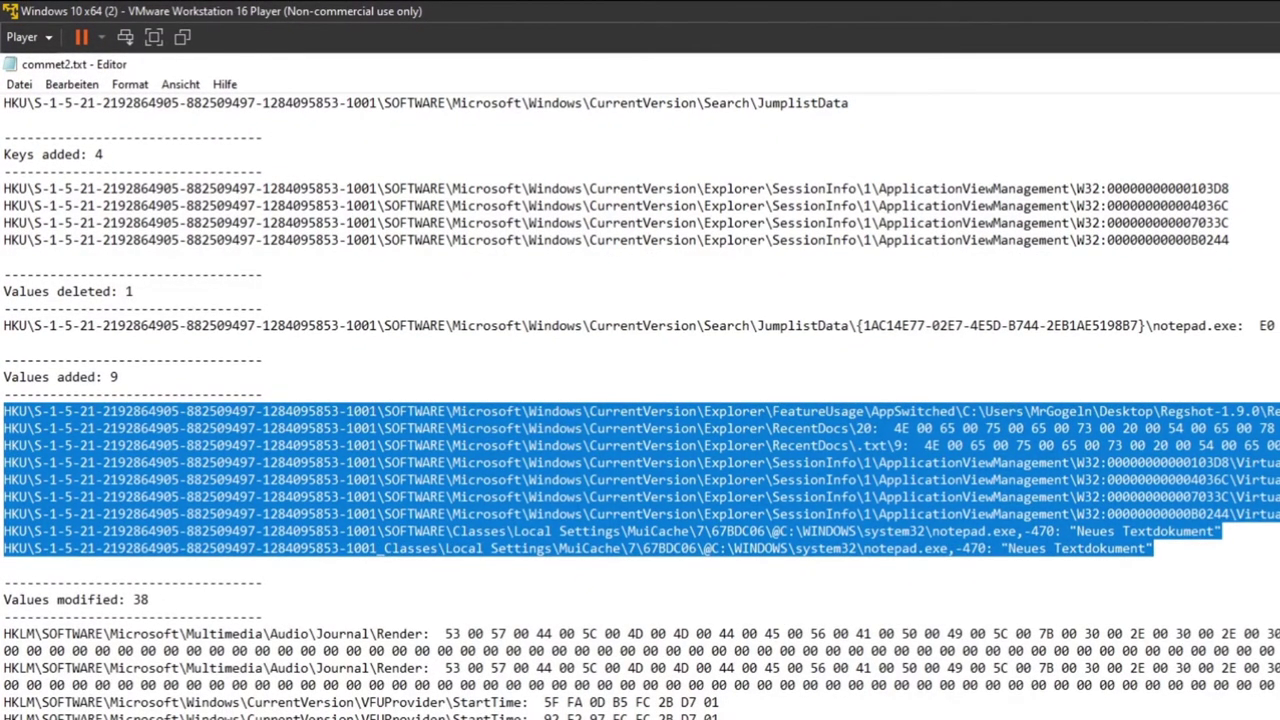
# - Examine the section of modified registry values in the comparison log
pyautogui.scroll(-3, 640, 480)
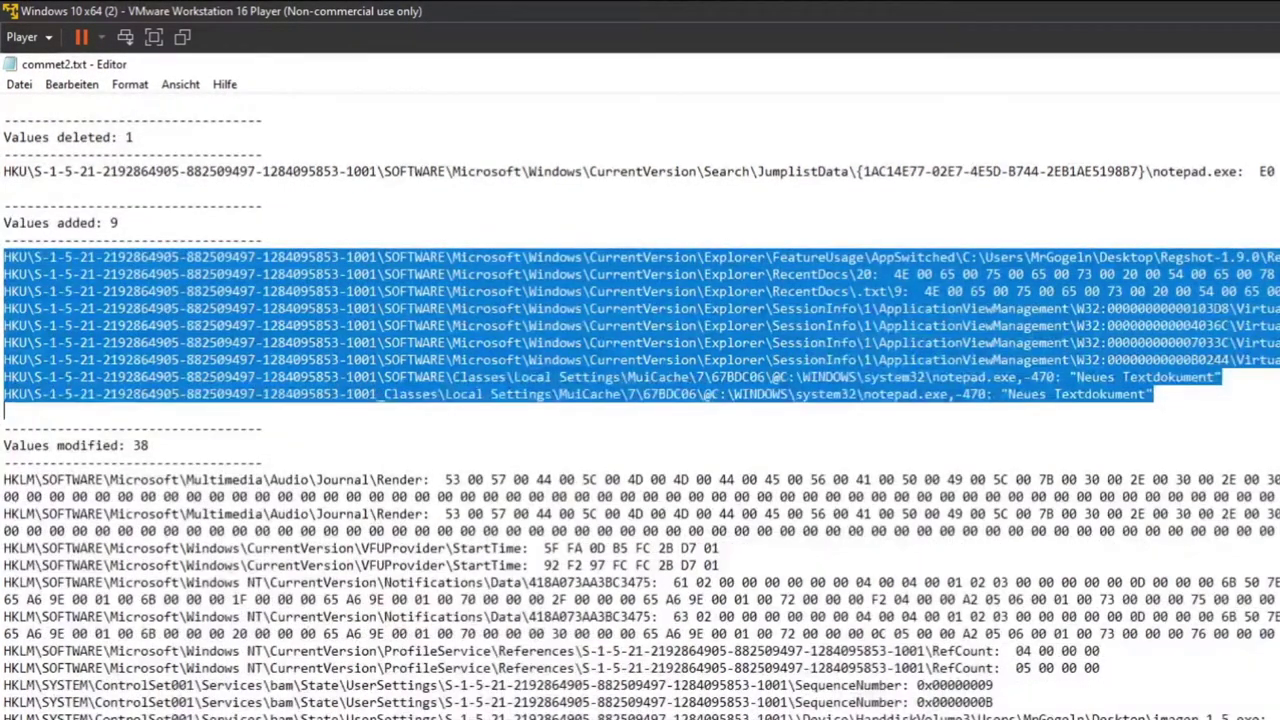
pyautogui.moveTo(3, 308); pyautogui.dragTo(3, 410)
pyautogui.doubleClick(25, 445)
pyautogui.doubleClick(95, 445)
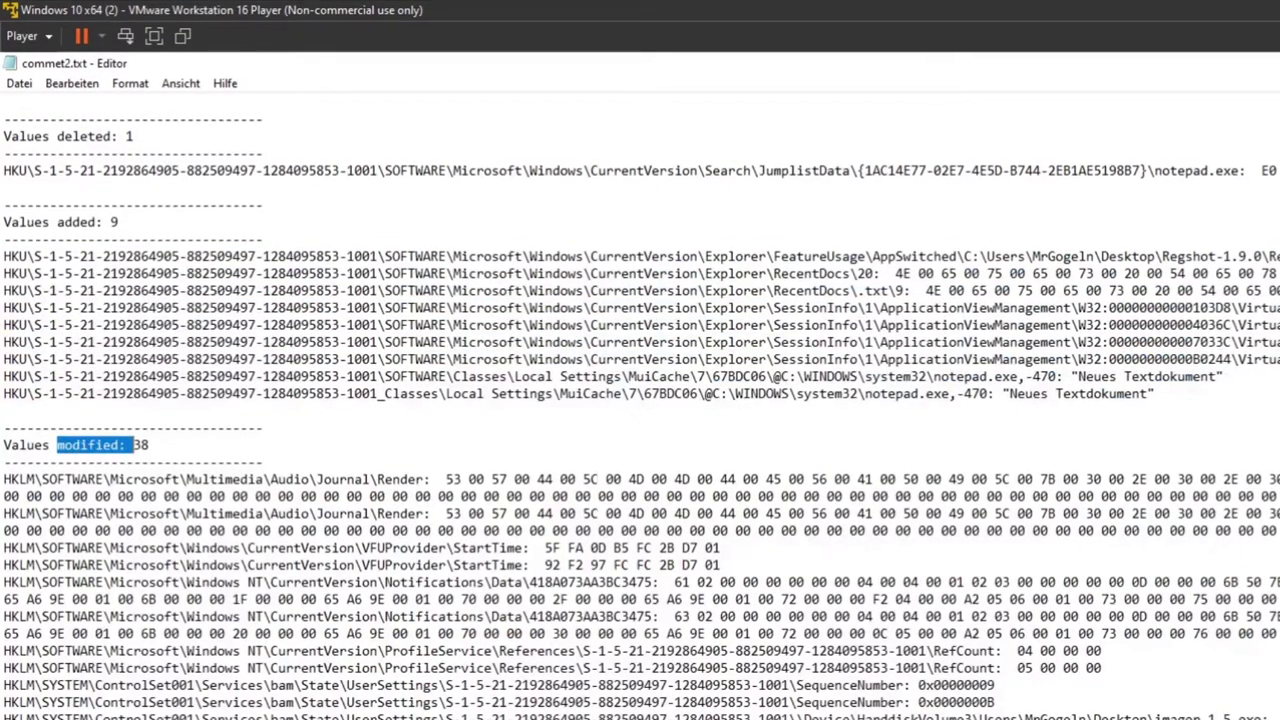
pyautogui.click(119, 445)
pyautogui.doubleClick(150, 426)
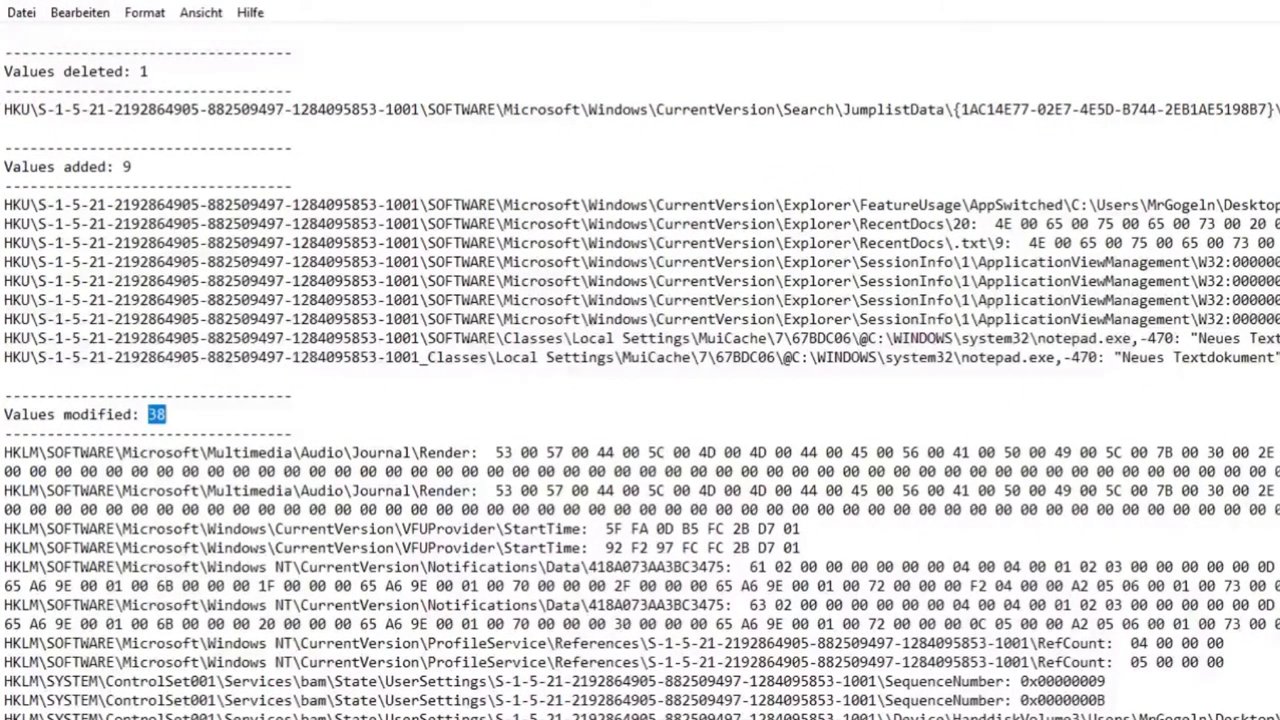
pyautogui.moveTo(4, 452); pyautogui.dragTo(200, 166)
# - Examine the files listed as added in the comparison log, including the text document in Neuer Ordner and snap1.hivu
pyautogui.scroll(-15, 640, 360)
pyautogui.scroll(2, 640, 360)
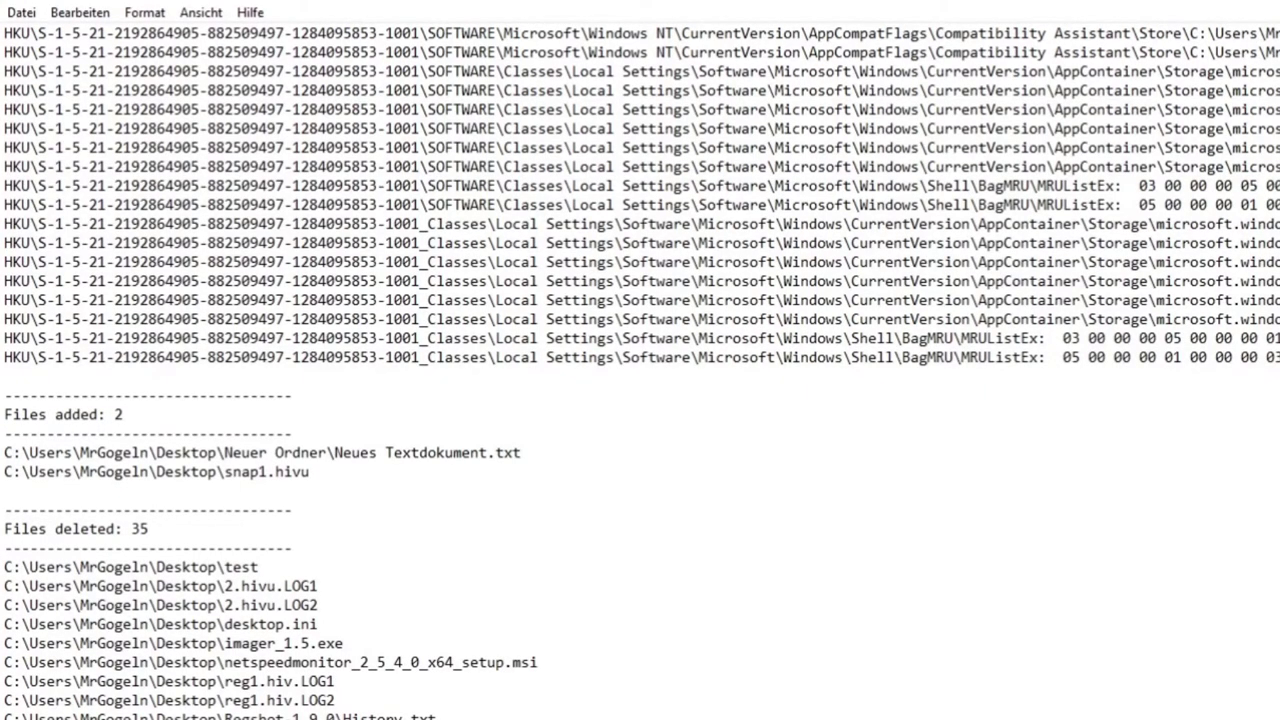
pyautogui.moveTo(4, 414); pyautogui.dragTo(124, 414)
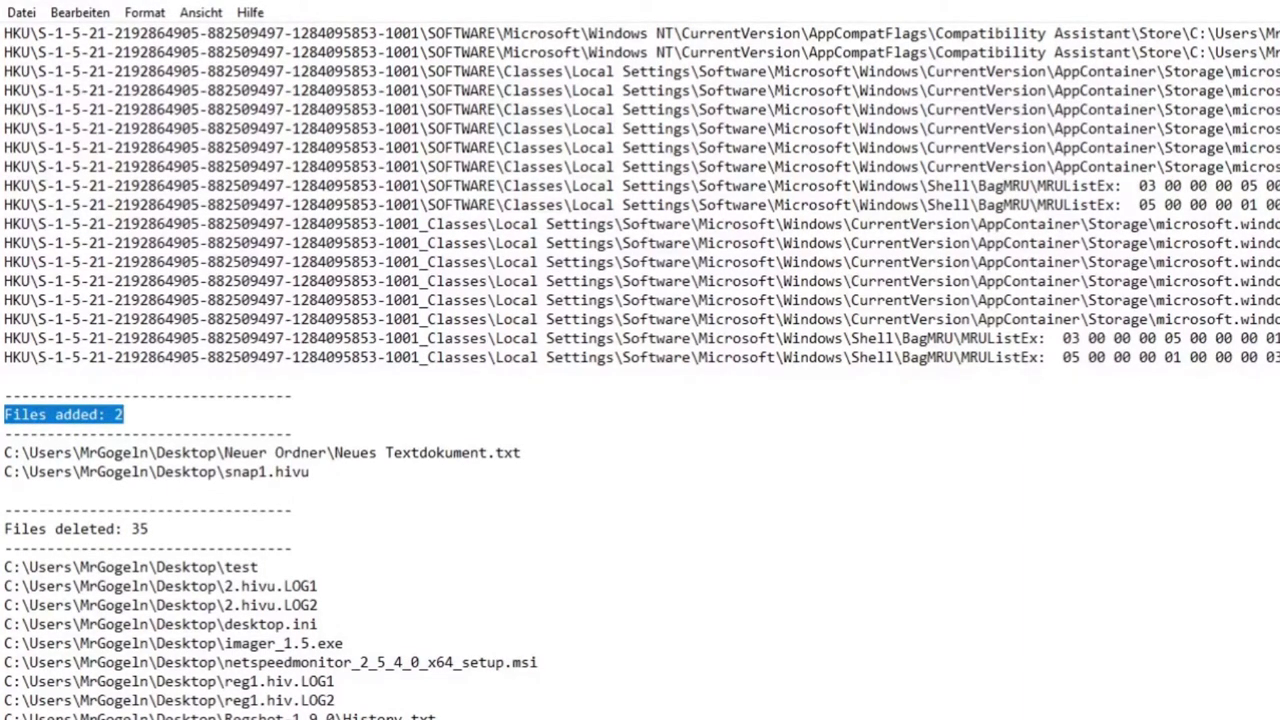
pyautogui.moveTo(224, 452); pyautogui.dragTo(521, 452)
pyautogui.click(232, 452)
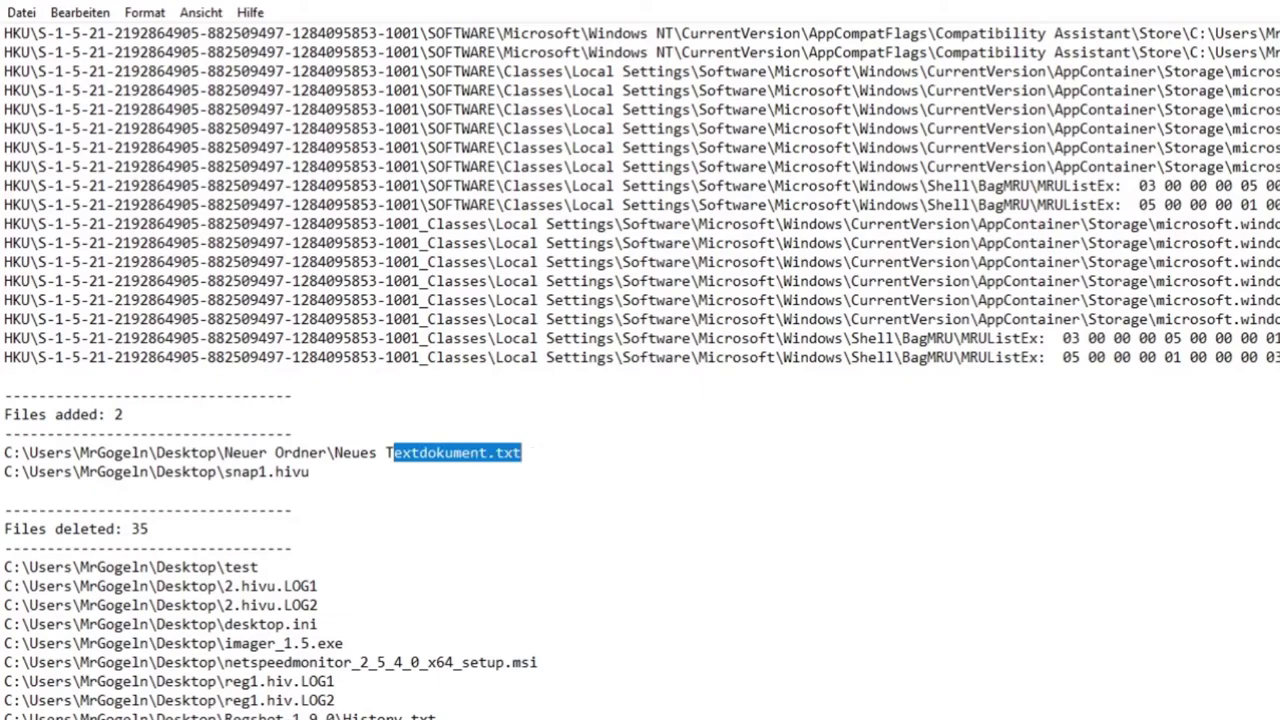
pyautogui.moveTo(233, 471); pyautogui.dragTo(310, 471)
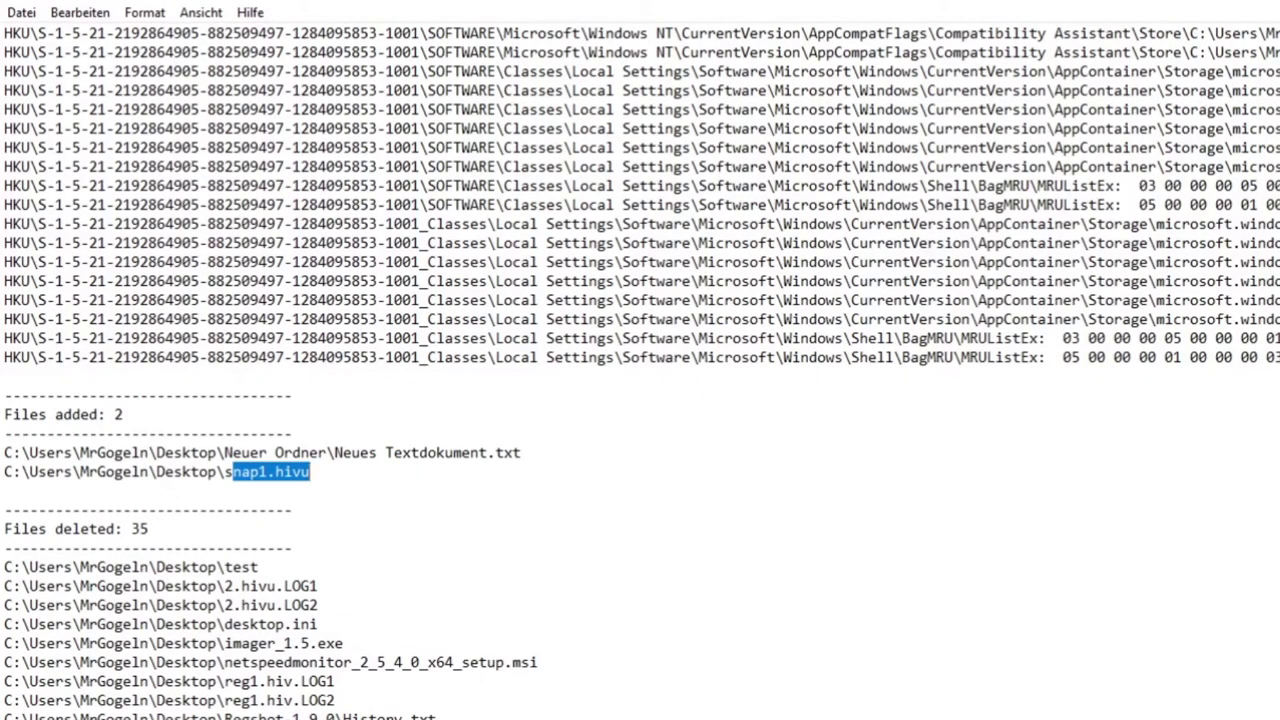
pyautogui.click(268, 452)
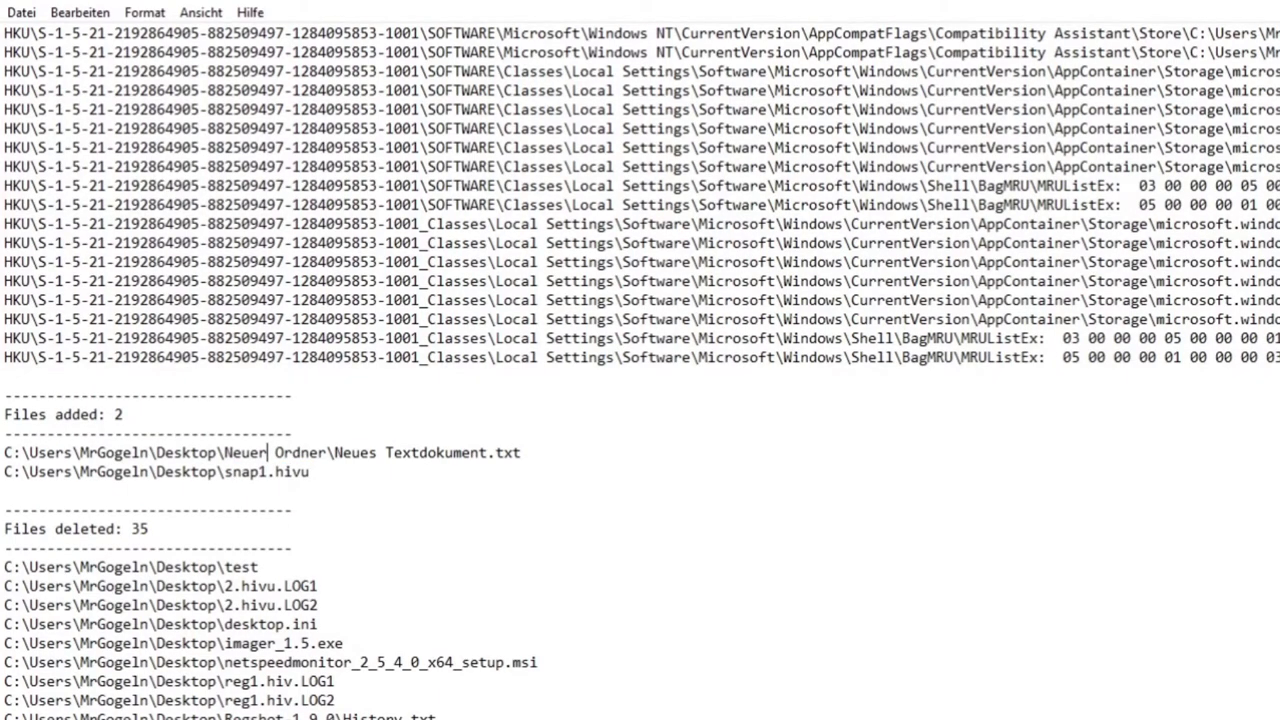
# - Examine the files listed as deleted in the comparison log, including the netspeedmonitor setup file
pyautogui.moveTo(12, 528); pyautogui.dragTo(233, 547)
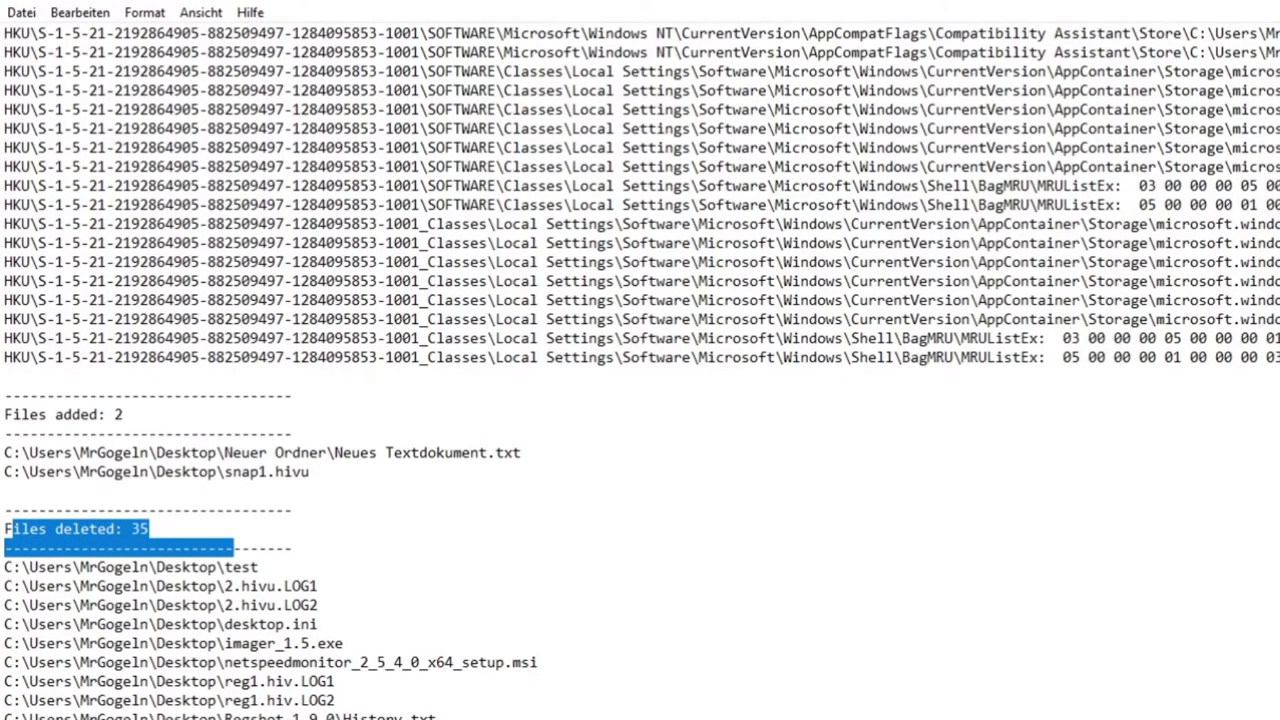
pyautogui.click(285, 547)
pyautogui.moveTo(225, 662); pyautogui.dragTo(498, 662)
pyautogui.scroll(-8, 498, 662)
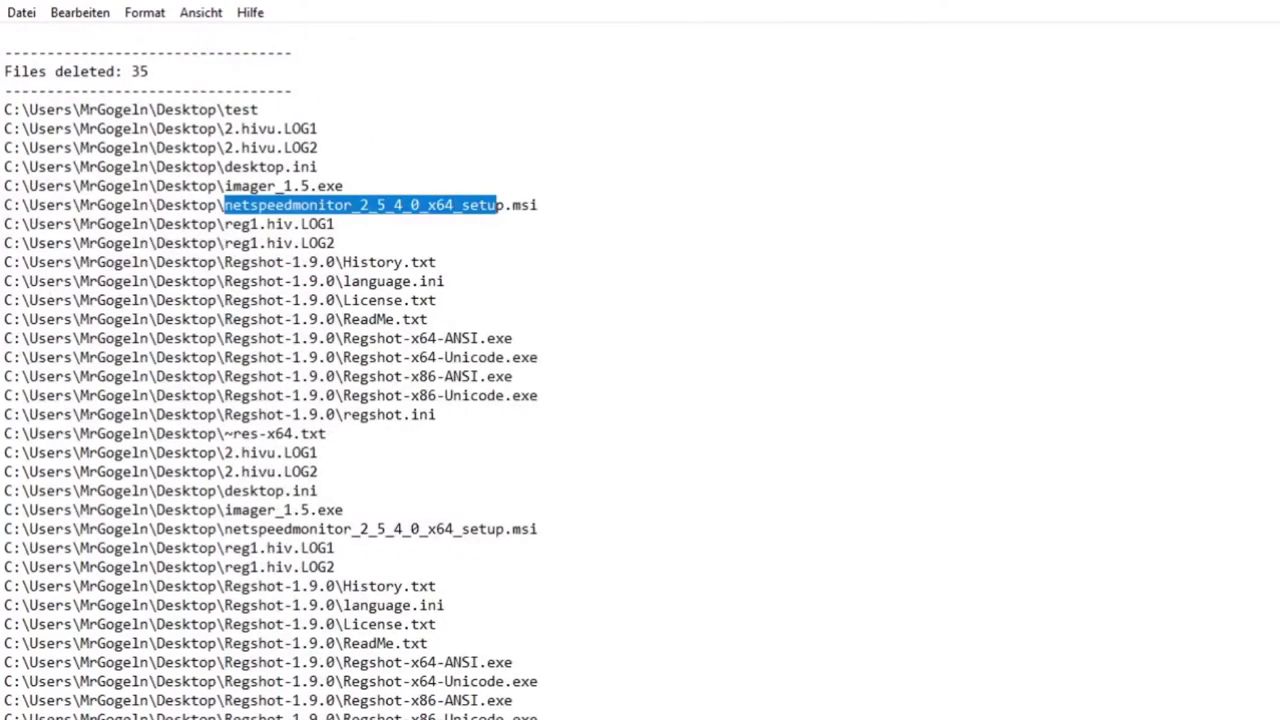
pyautogui.scroll(-3, 640, 370)
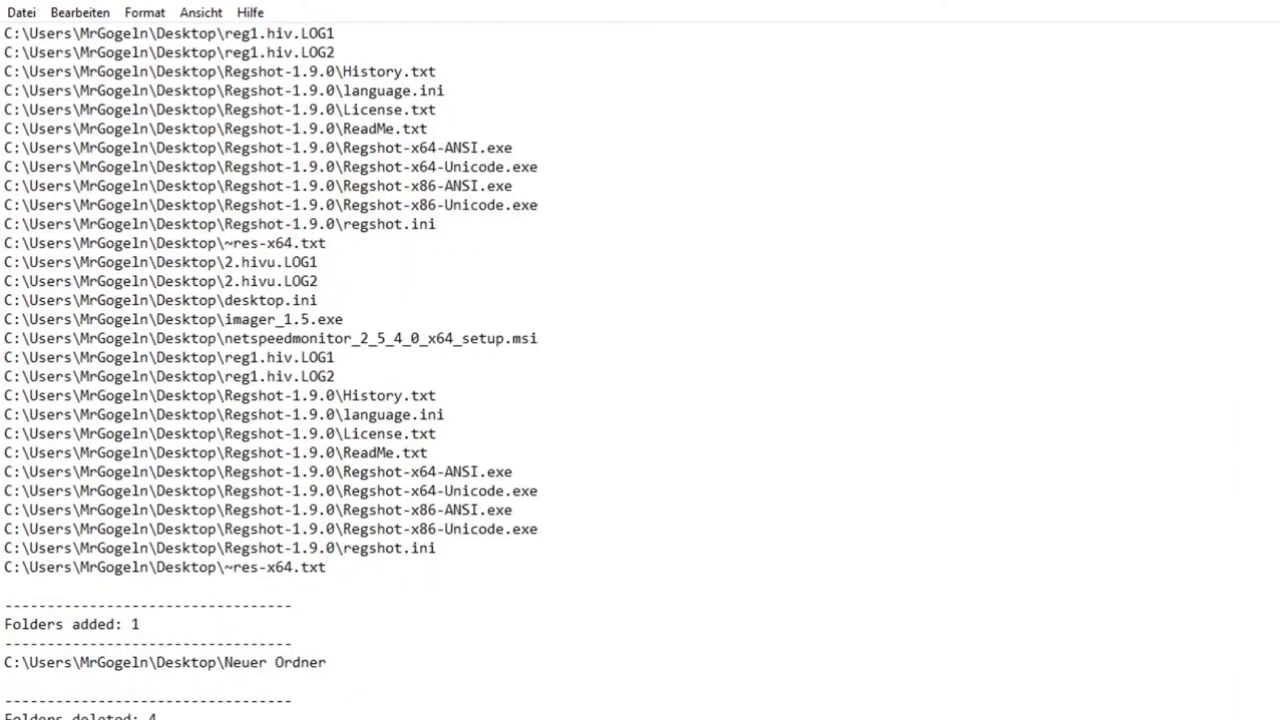
# - Examine the added folders section of the log and the path of Neuer Ordner
pyautogui.moveTo(21, 624); pyautogui.dragTo(122, 624)
pyautogui.moveTo(198, 643); pyautogui.dragTo(206, 643)
pyautogui.click(141, 624)
pyautogui.moveTo(21, 662); pyautogui.dragTo(133, 662)
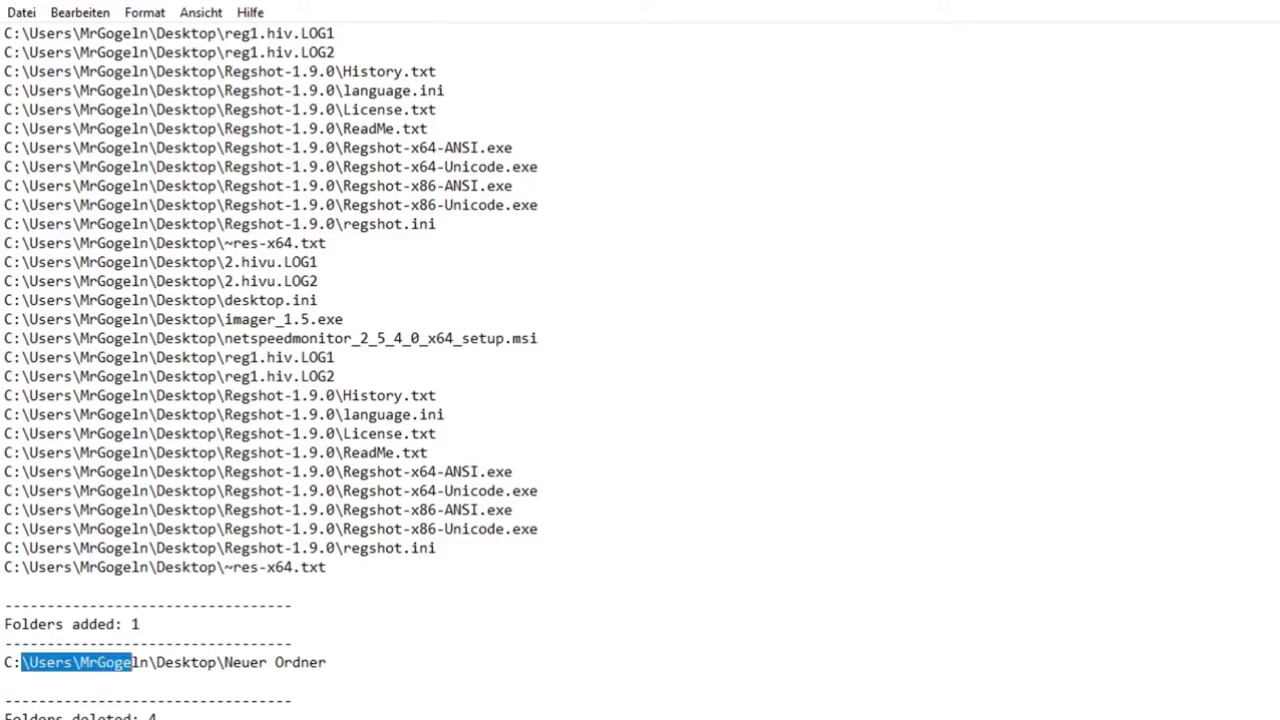
pyautogui.click(133, 662)
pyautogui.moveTo(30, 624); pyautogui.dragTo(144, 624)
pyautogui.click(141, 624)
pyautogui.click(37, 624)
pyautogui.doubleClick(37, 624)
pyautogui.click(71, 624)
pyautogui.moveTo(88, 662); pyautogui.dragTo(327, 662)
pyautogui.click(327, 662)
# - Examine the deleted folders and the total number of changes at the end of the comparison log
pyautogui.moveTo(5, 716); pyautogui.dragTo(155, 716)
pyautogui.click(155, 716)
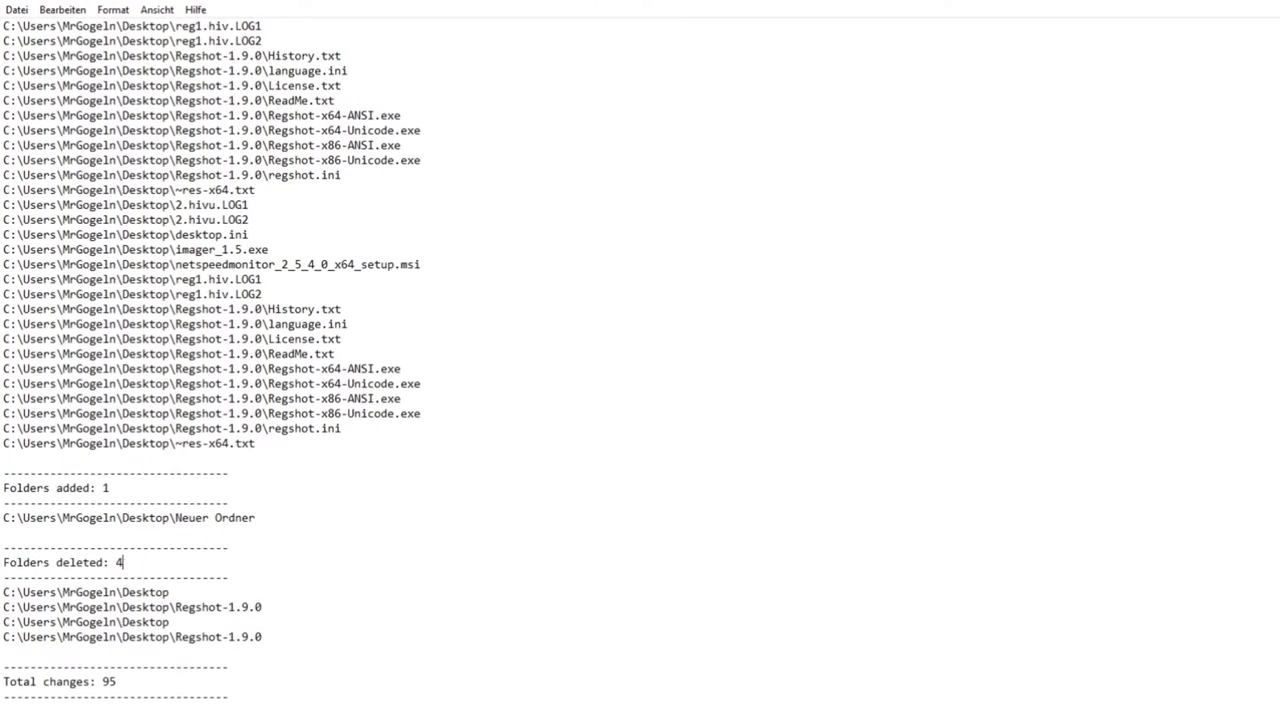
pyautogui.doubleClick(119, 562)
pyautogui.click(122, 607)
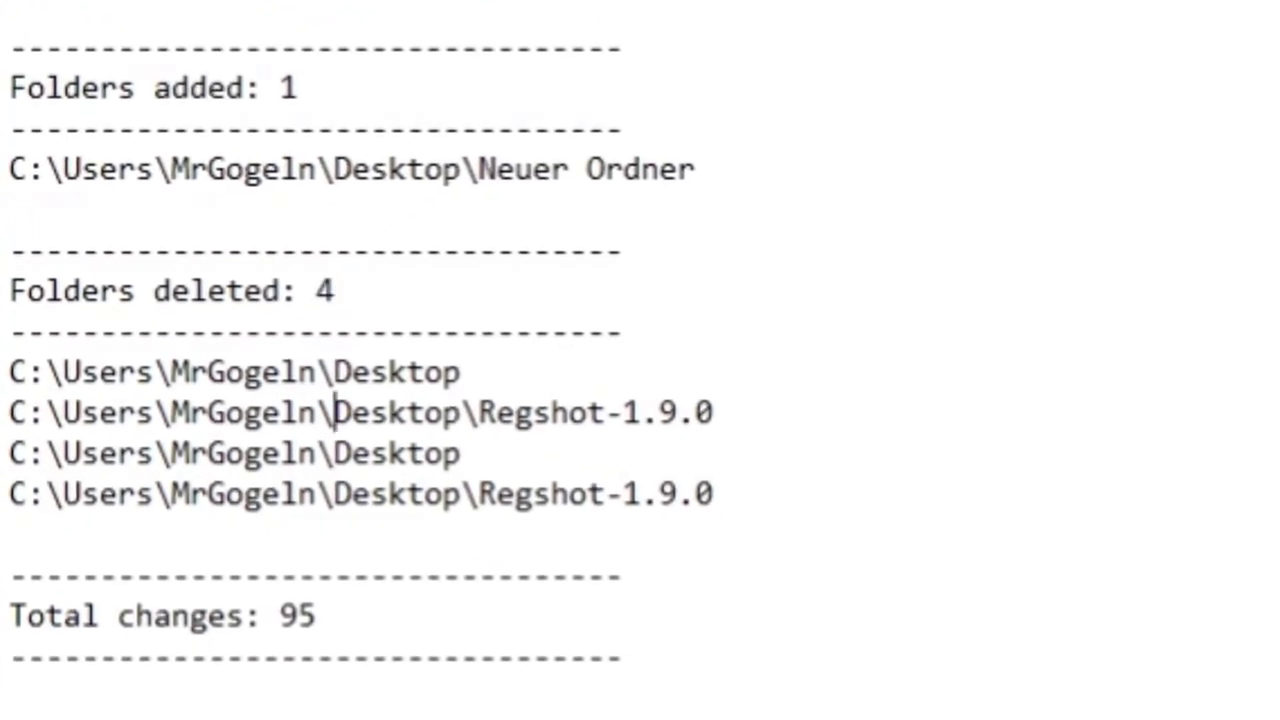
pyautogui.moveTo(333, 412); pyautogui.dragTo(462, 453)
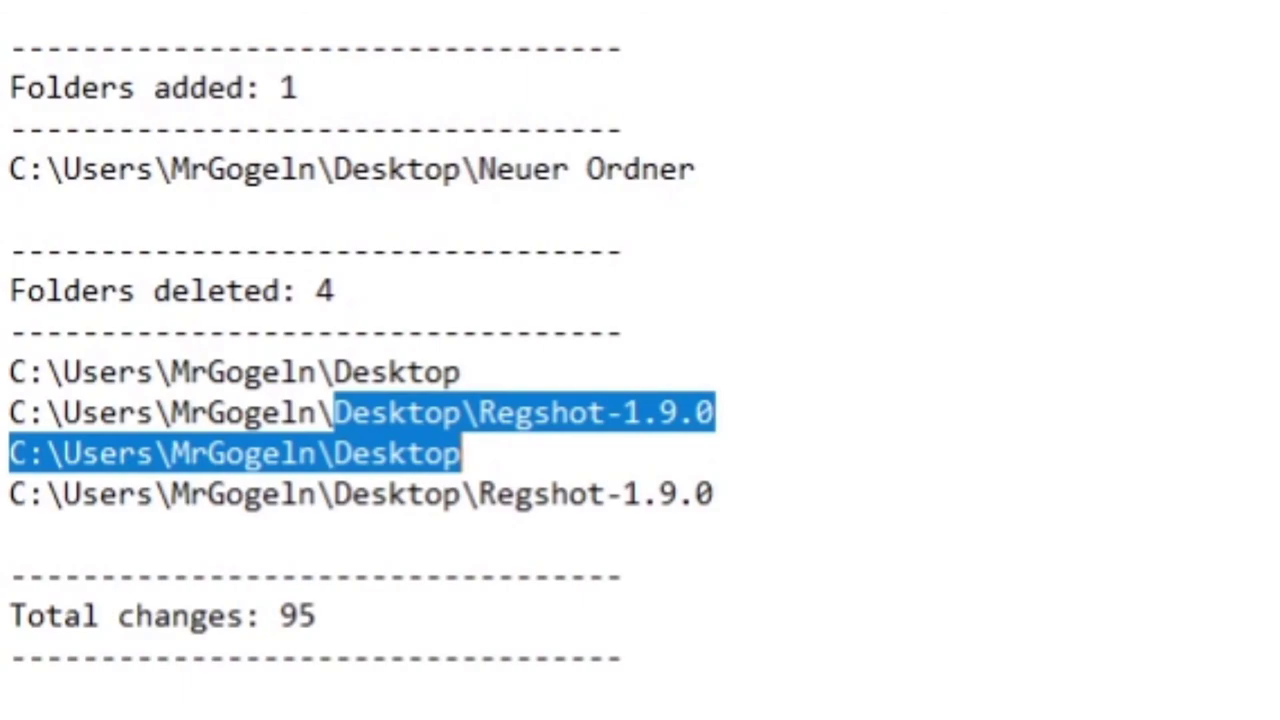
pyautogui.moveTo(318, 615); pyautogui.dragTo(280, 615)
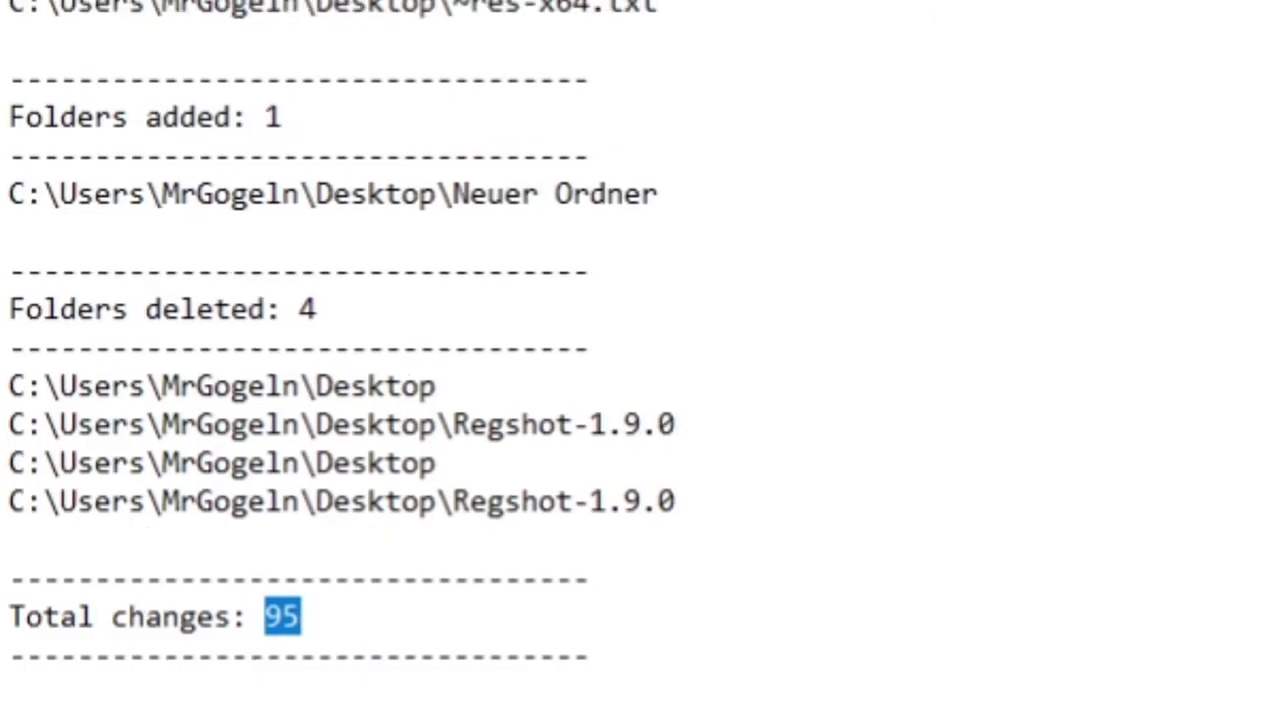
pyautogui.click(437, 385)
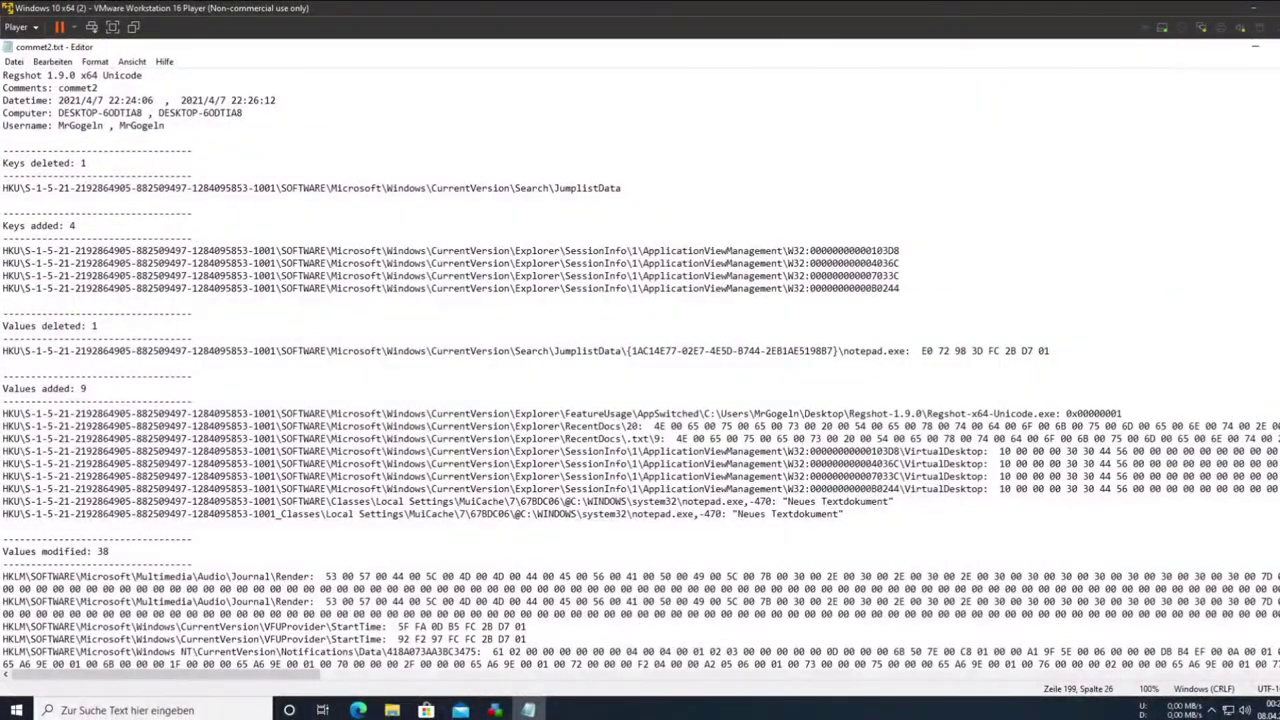
# - Review the shot times in the log's header and skim the sections below it once more
pyautogui.moveTo(58, 100); pyautogui.dragTo(278, 100)
pyautogui.moveTo(2, 150); pyautogui.dragTo(192, 150)
pyautogui.scroll(-9, 192, 150)
pyautogui.scroll(9, 192, 150)
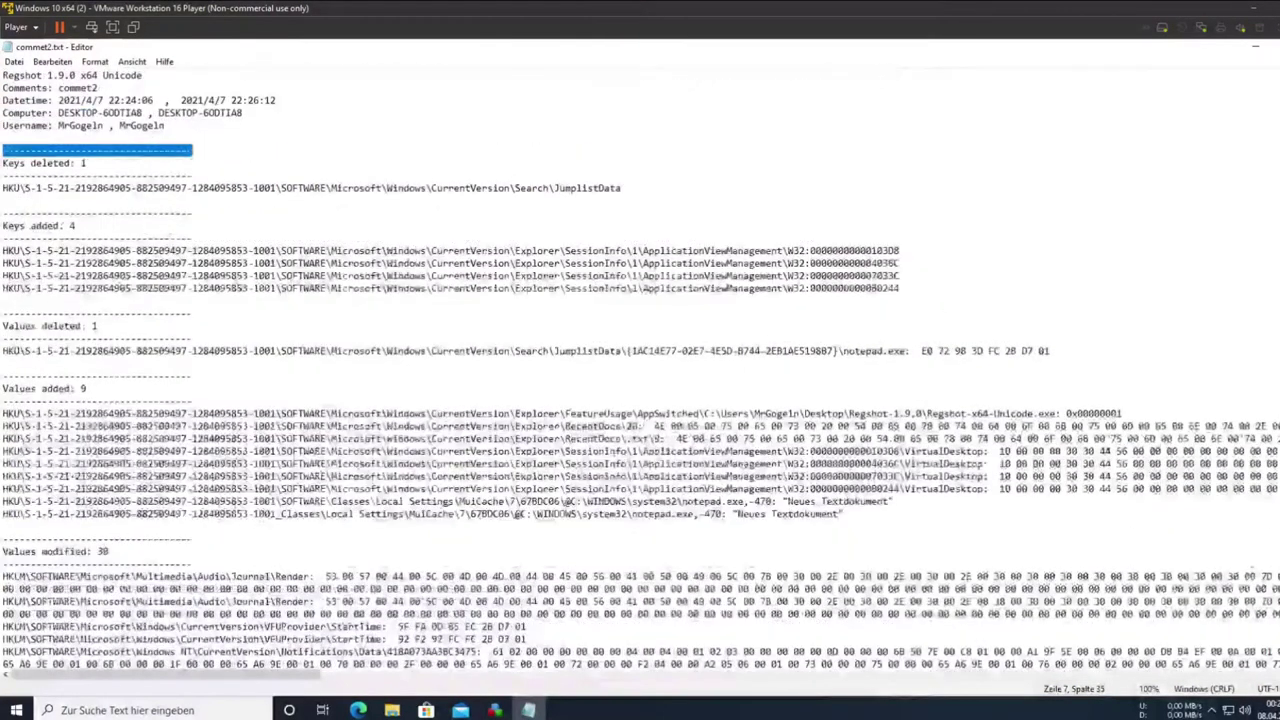
# - Clear the desktop by closing Regshot and minimizing the commet2.txt log and the Regshot-1.9.0 folder window
pyautogui.click(1255, 47)
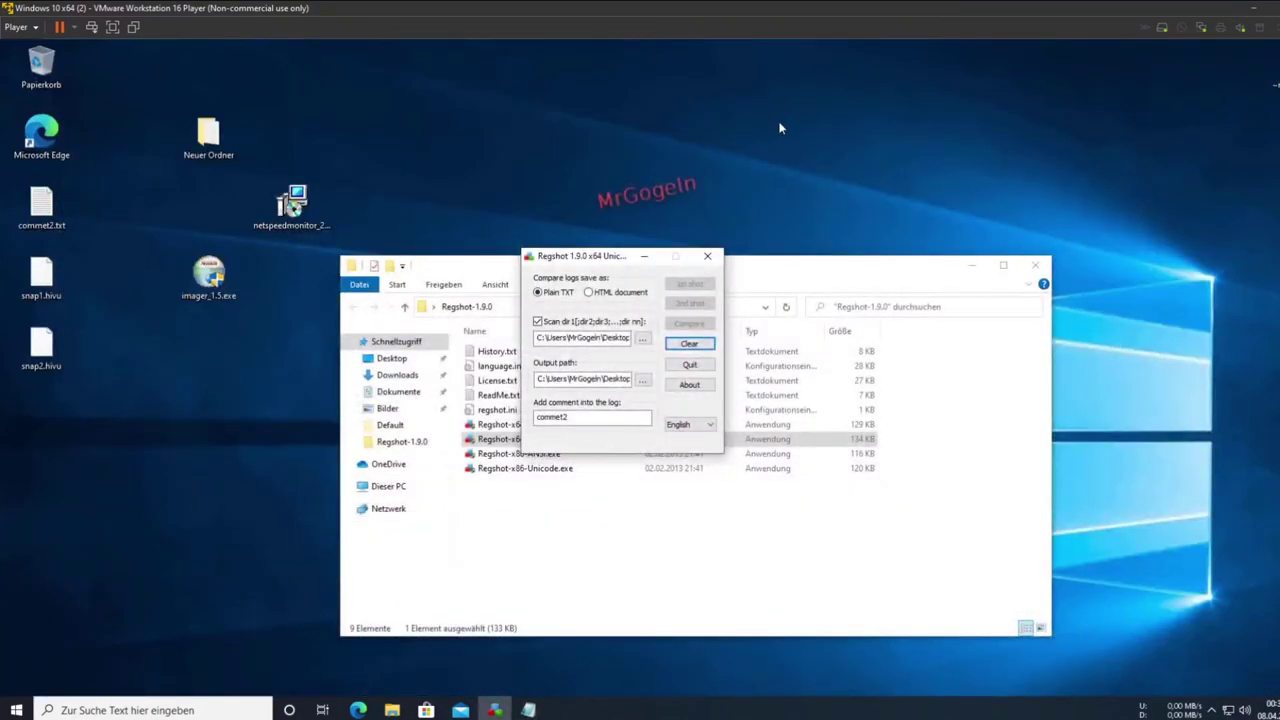
pyautogui.click(707, 256)
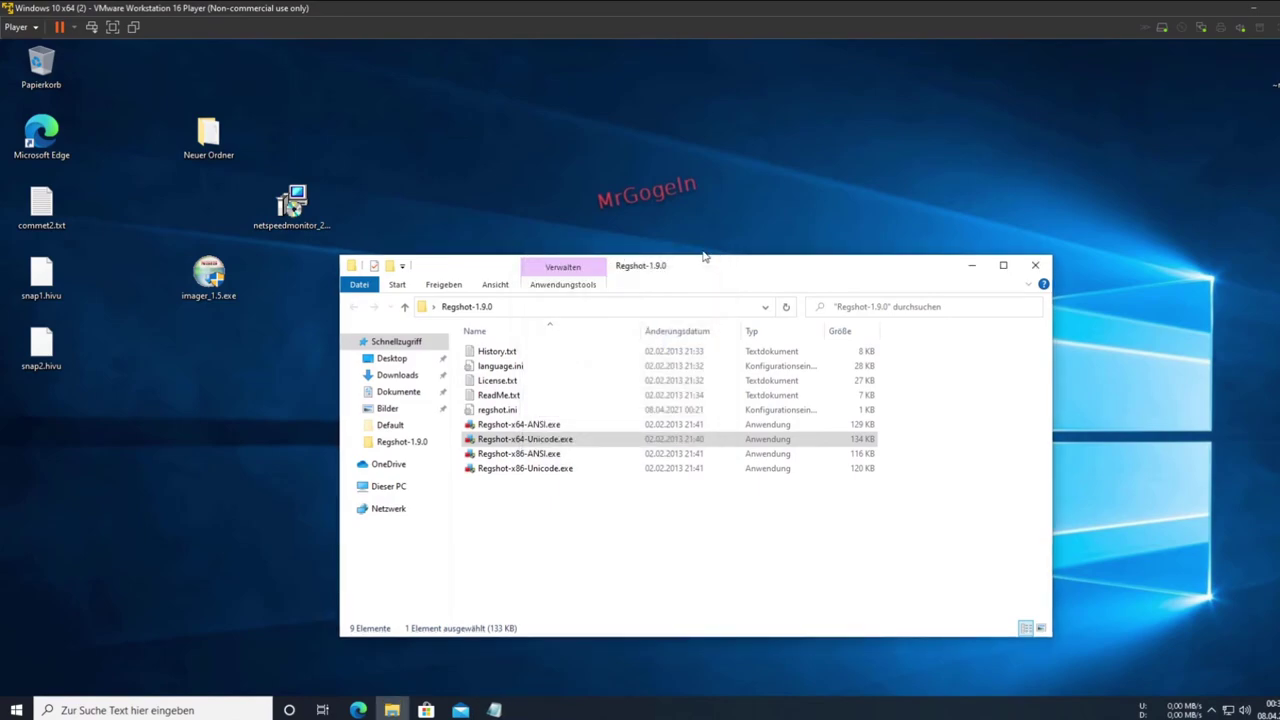
pyautogui.click(971, 266)
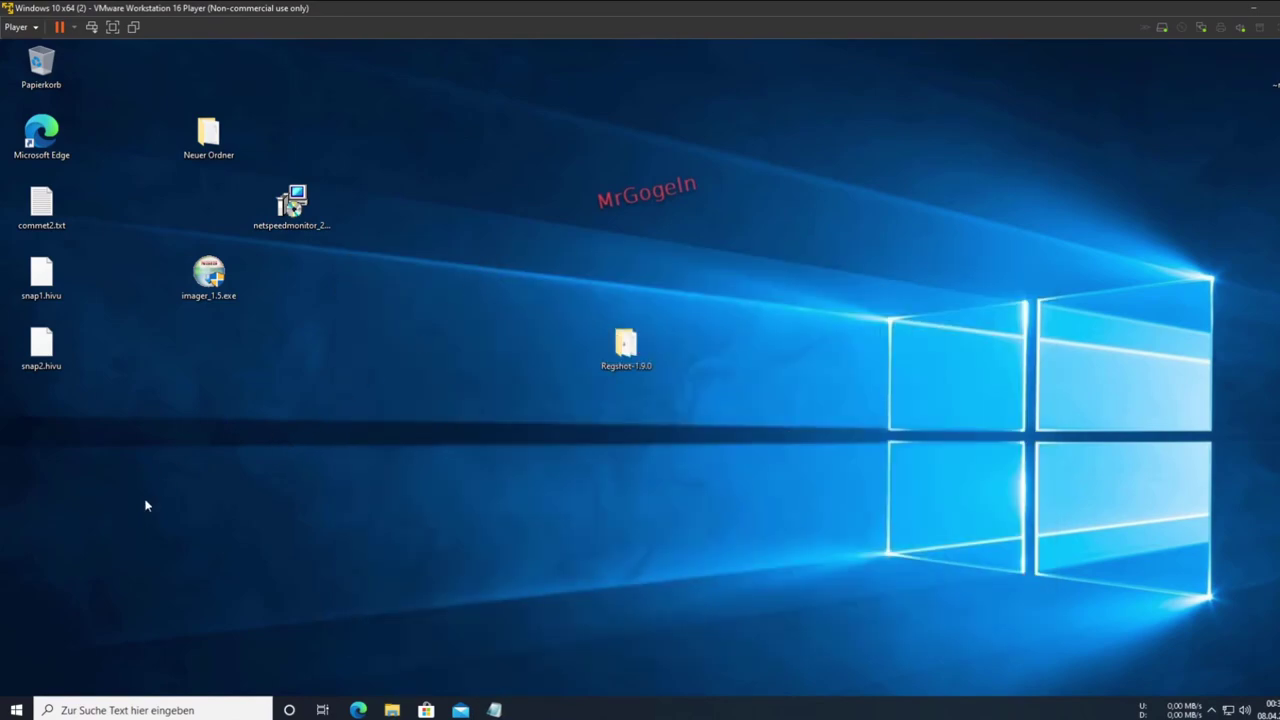
# - Shut down the Windows 10 virtual machine from within Windows
pyautogui.click(16, 710)
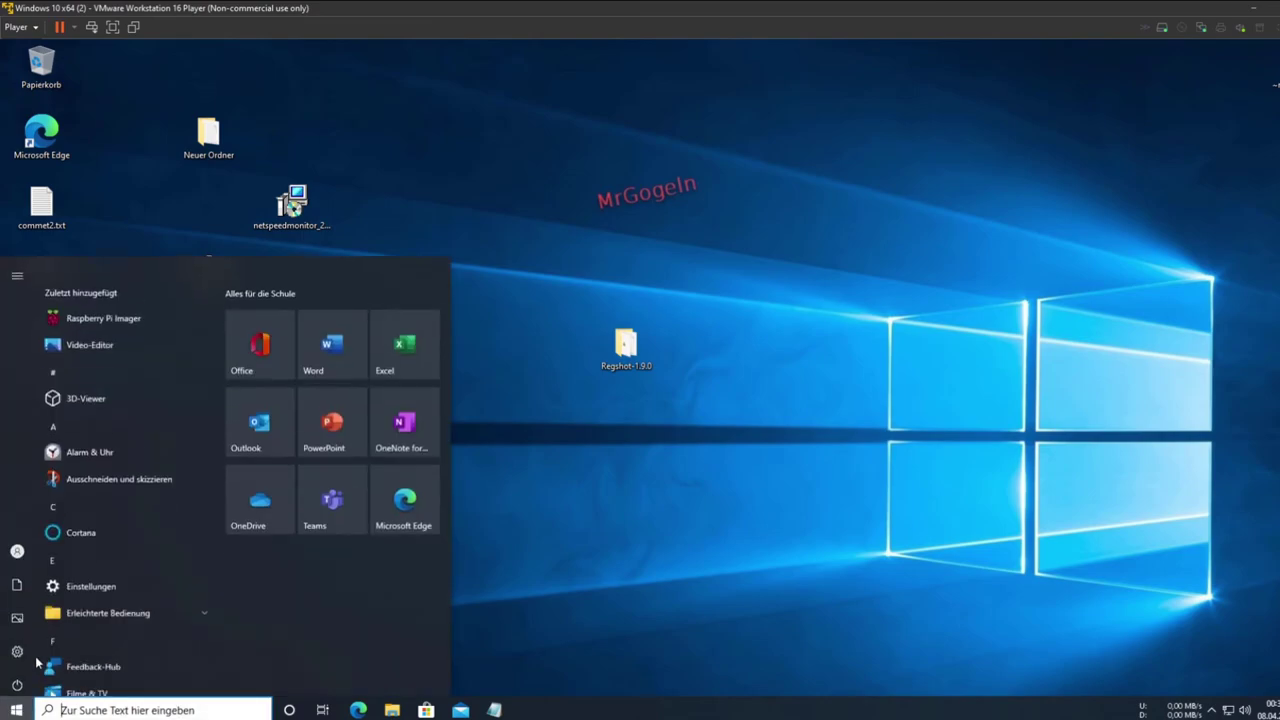
pyautogui.click(18, 679)
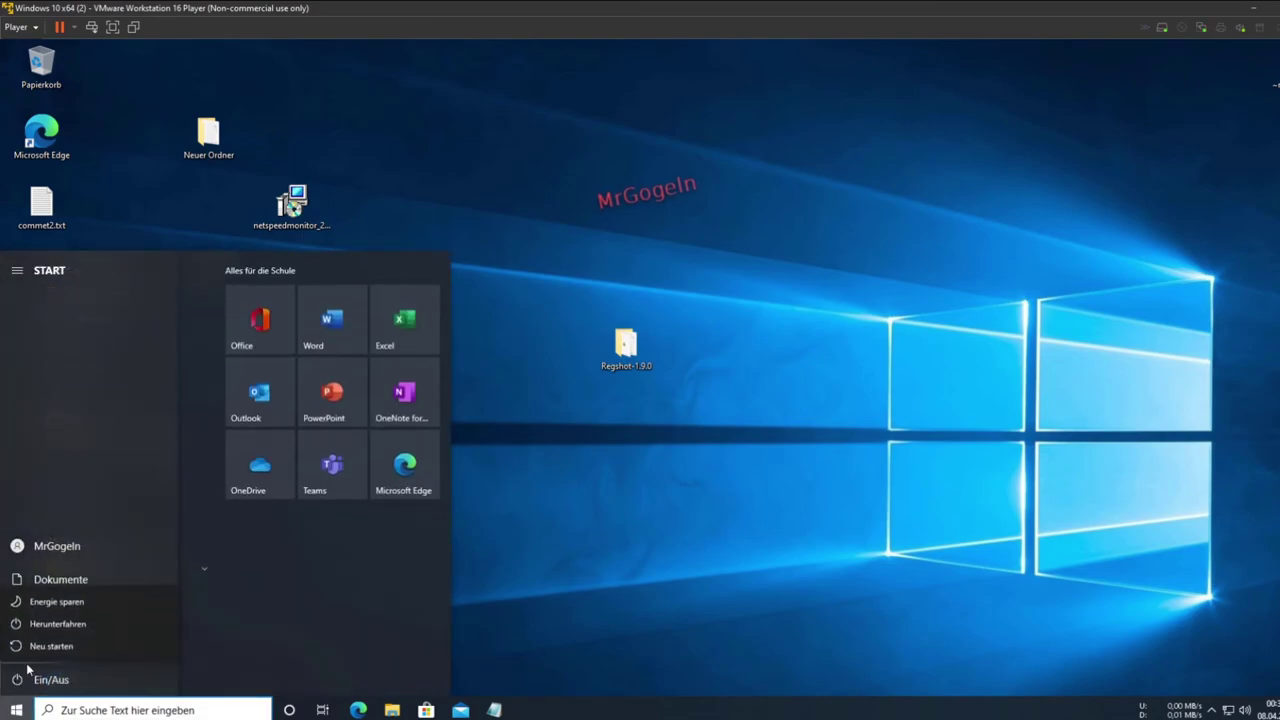
pyautogui.click(100, 623)
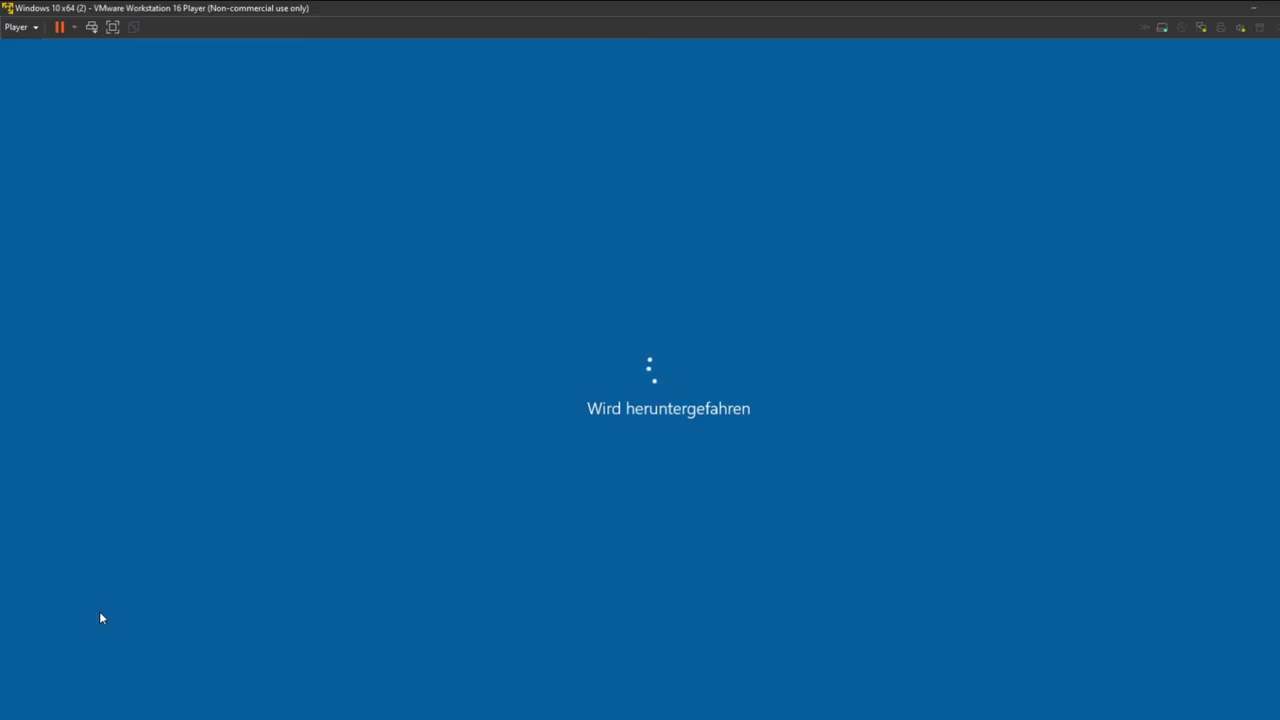